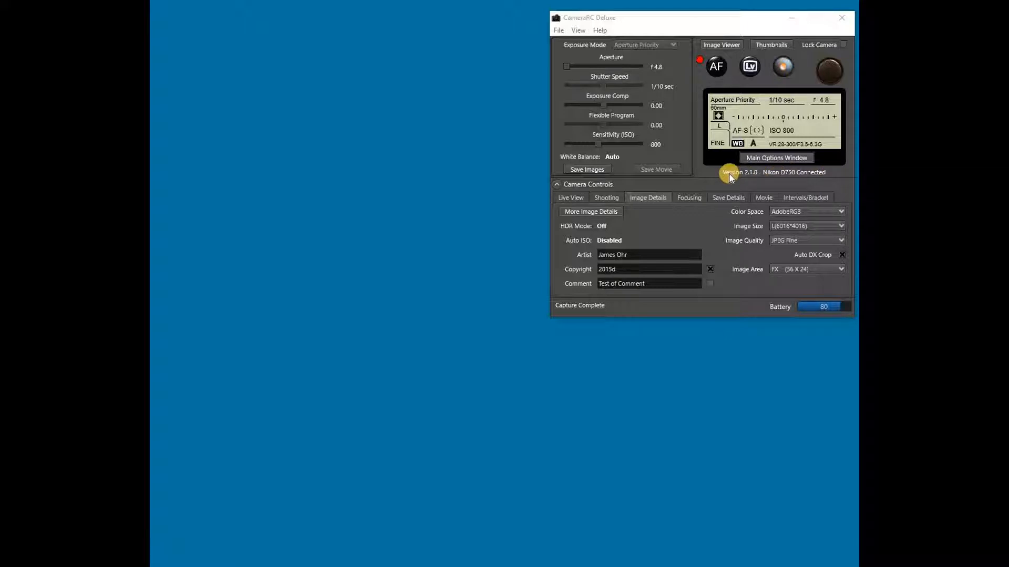
Open the display options of the General Options page in the main options window.
click(778, 159)
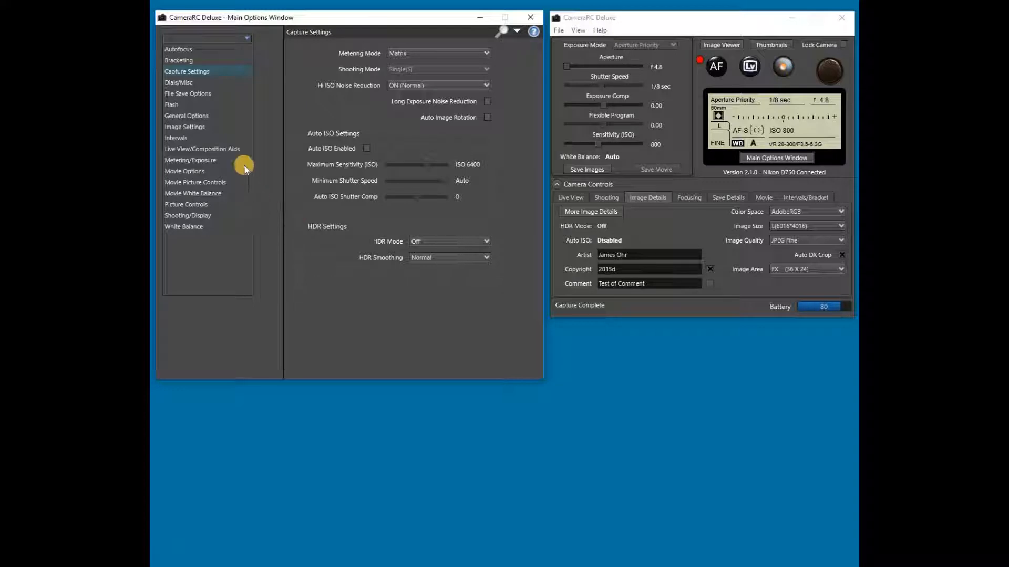
click(186, 116)
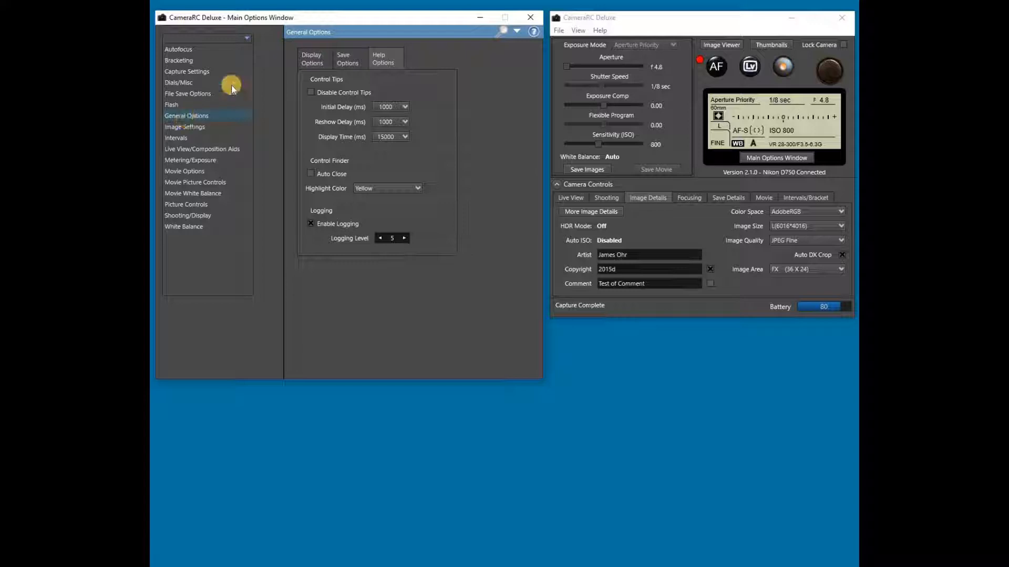
click(303, 57)
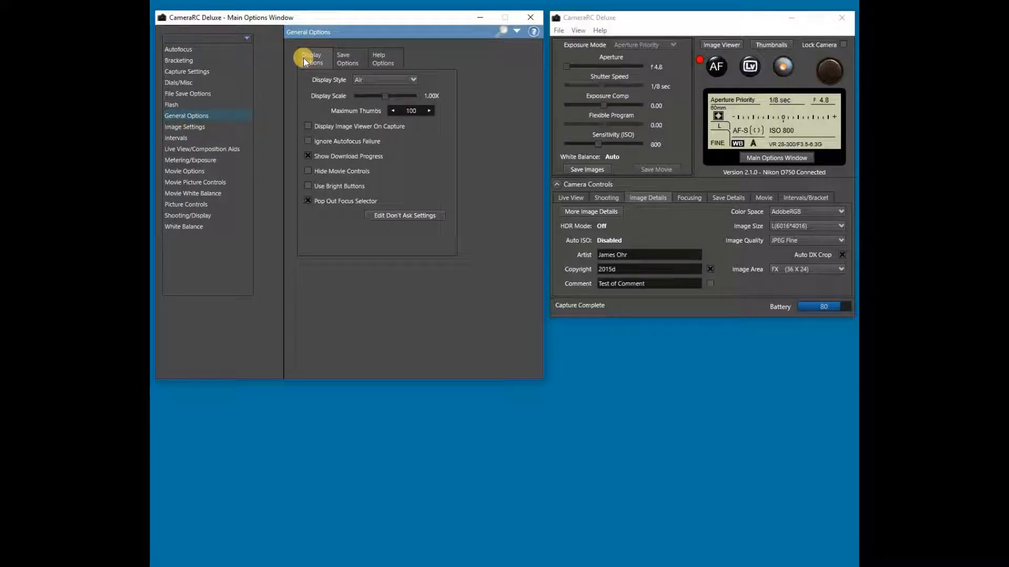
Try the Diamond display style and return the display style to Air.
click(414, 82)
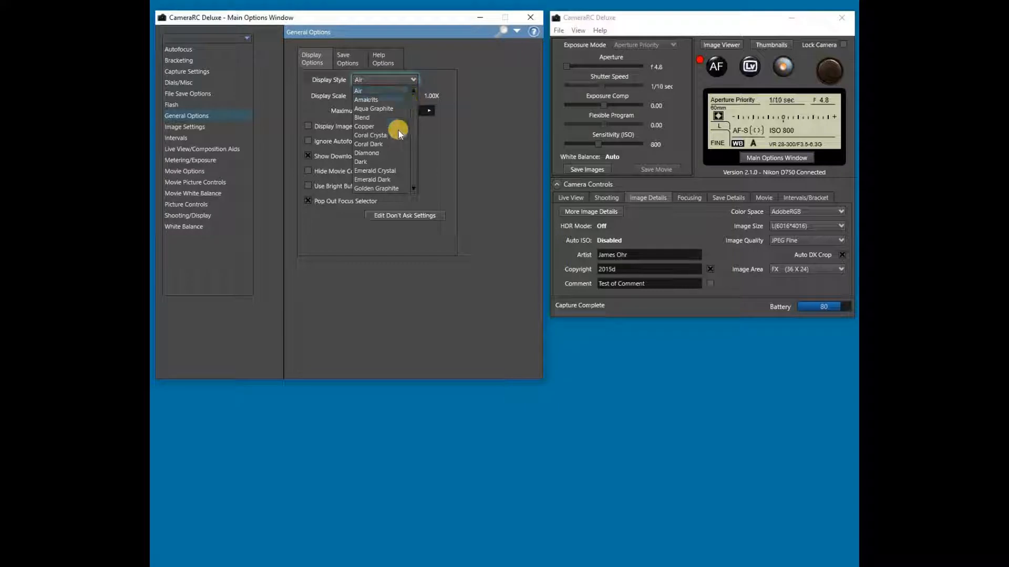
click(371, 153)
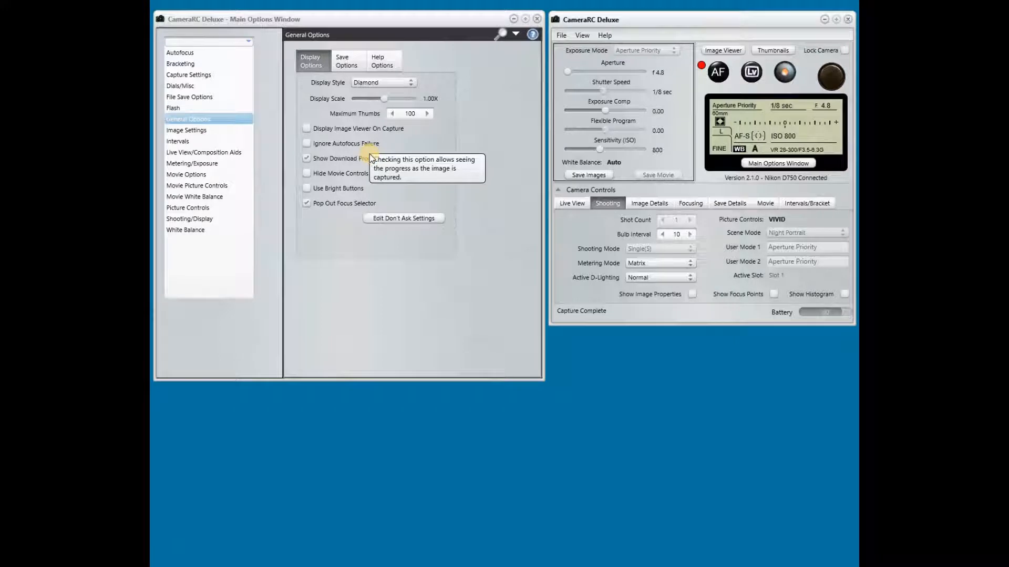
click(412, 84)
click(379, 93)
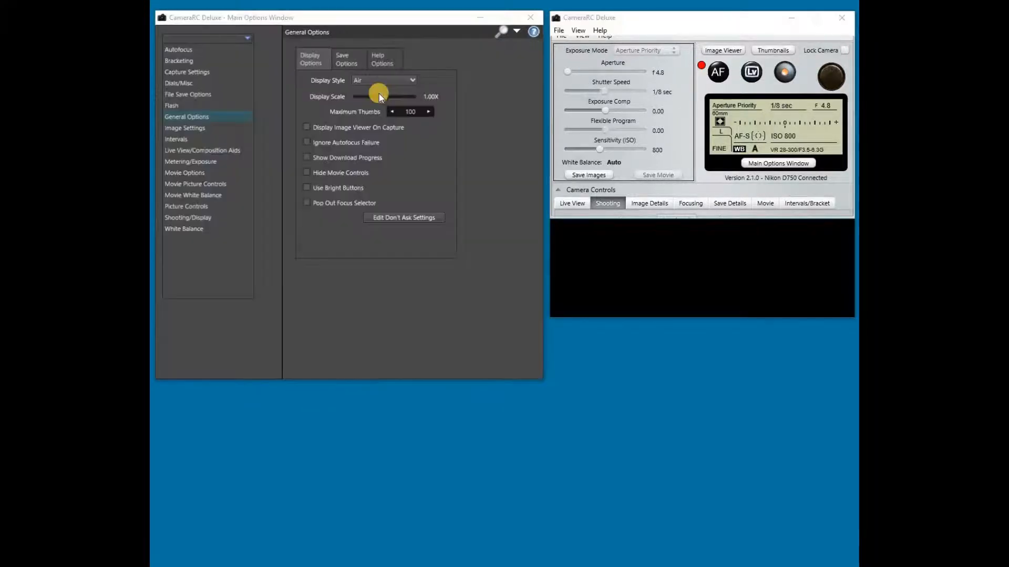
drag(386, 99, 333, 129)
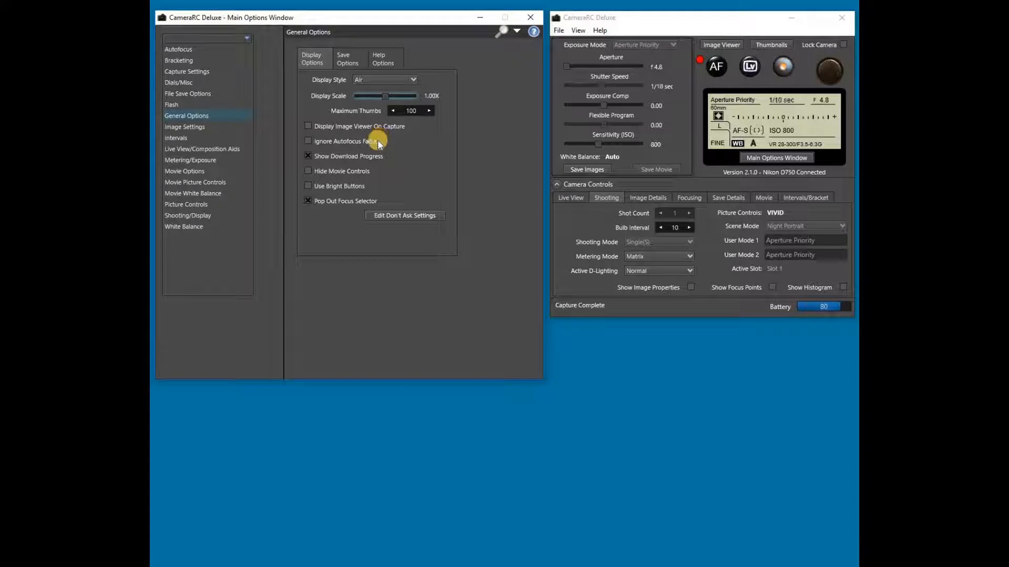
Turn Hide Movie Controls on and off again, and do the same with Use Bright Buttons.
mouse_move(378, 140)
click(311, 169)
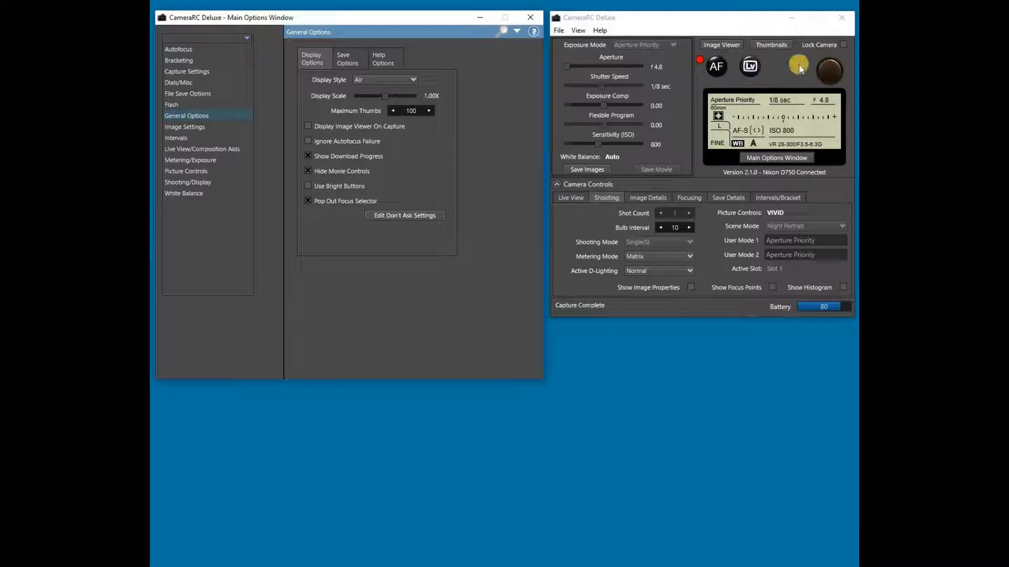
click(311, 171)
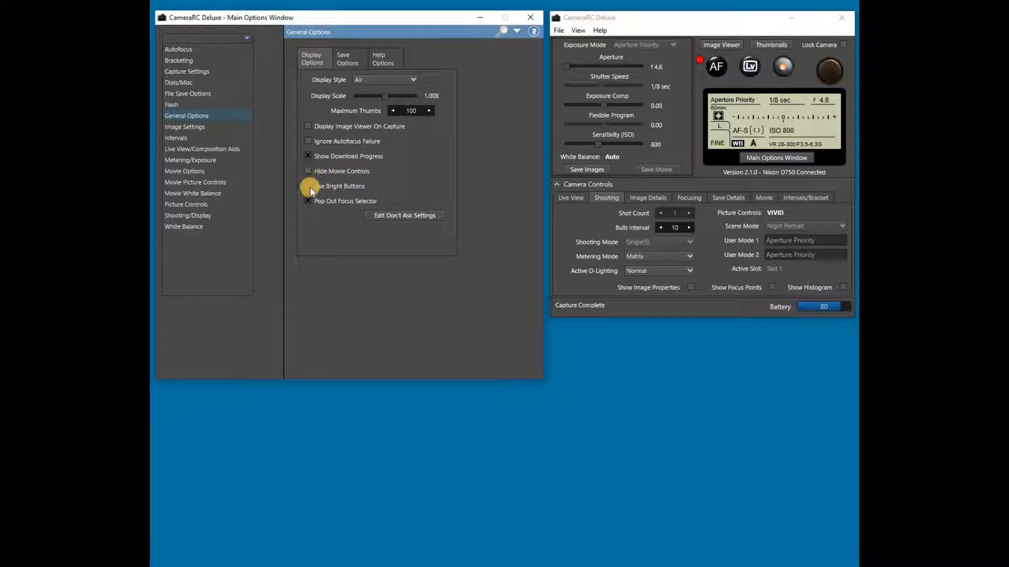
click(309, 187)
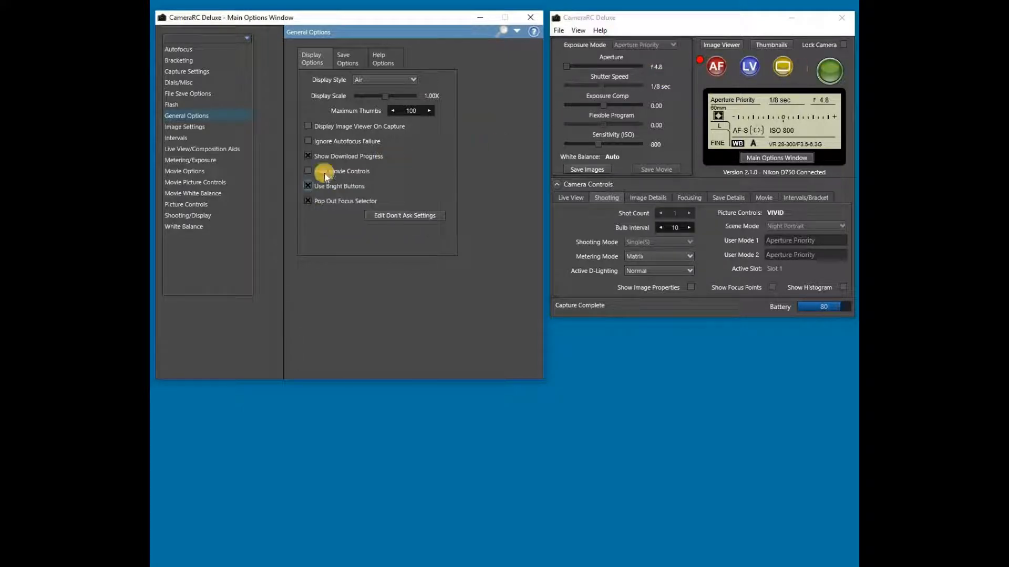
click(308, 186)
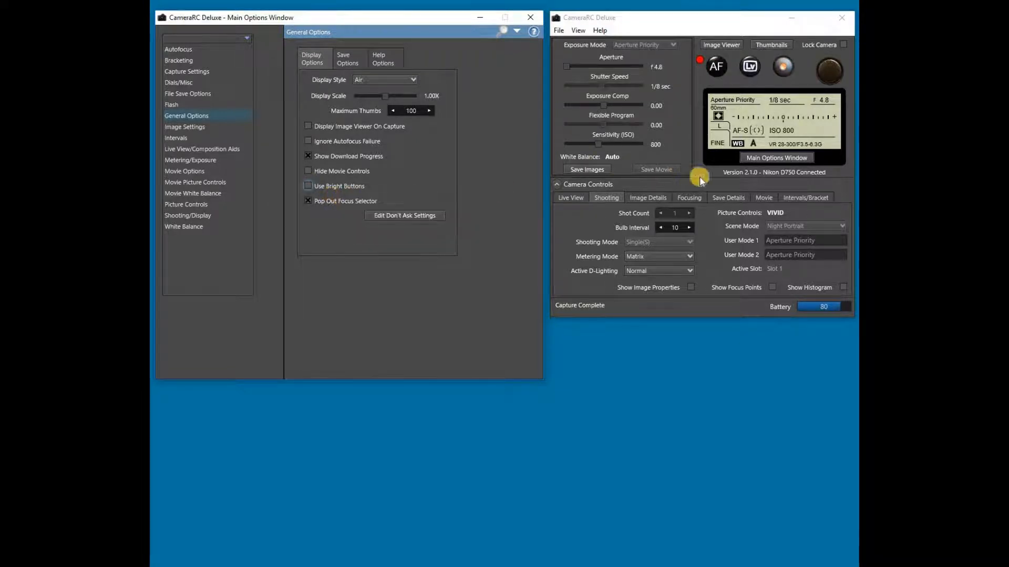
Show the camera's focusing controls with the focus point selection area.
click(688, 198)
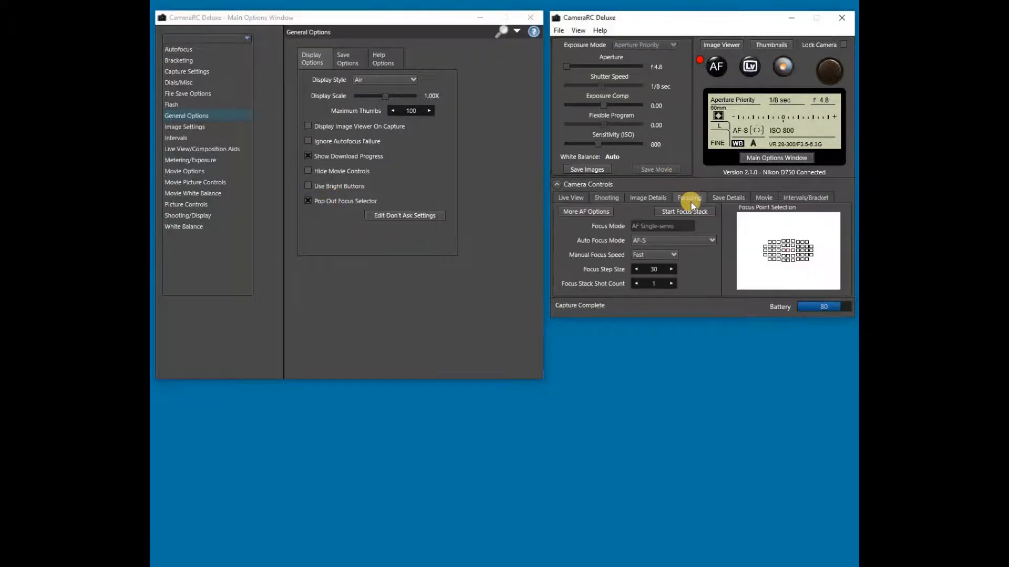
click(763, 242)
Examine the save options and the help options, including control tip timings, in General Options.
click(354, 62)
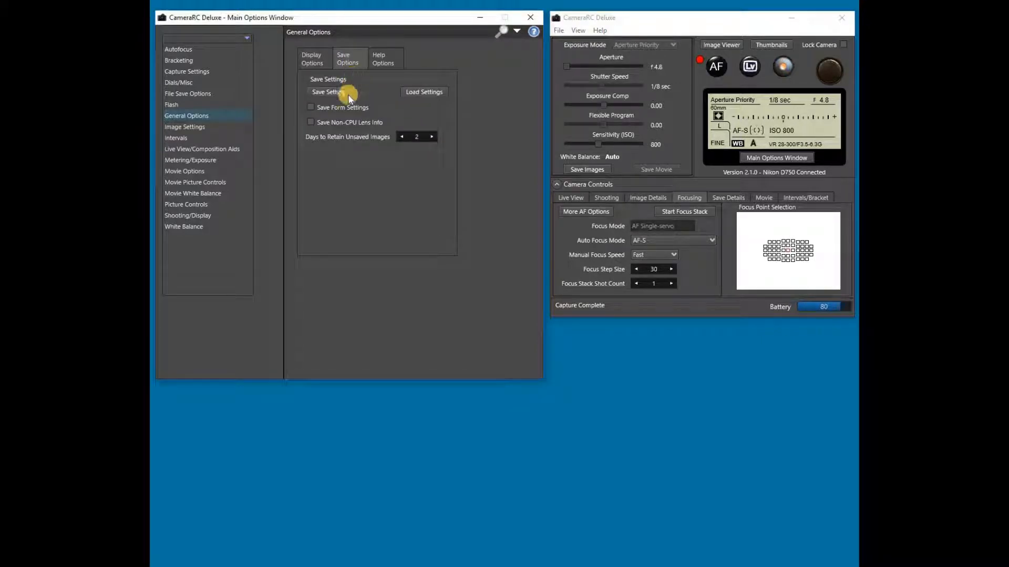
mouse_move(359, 109)
click(389, 62)
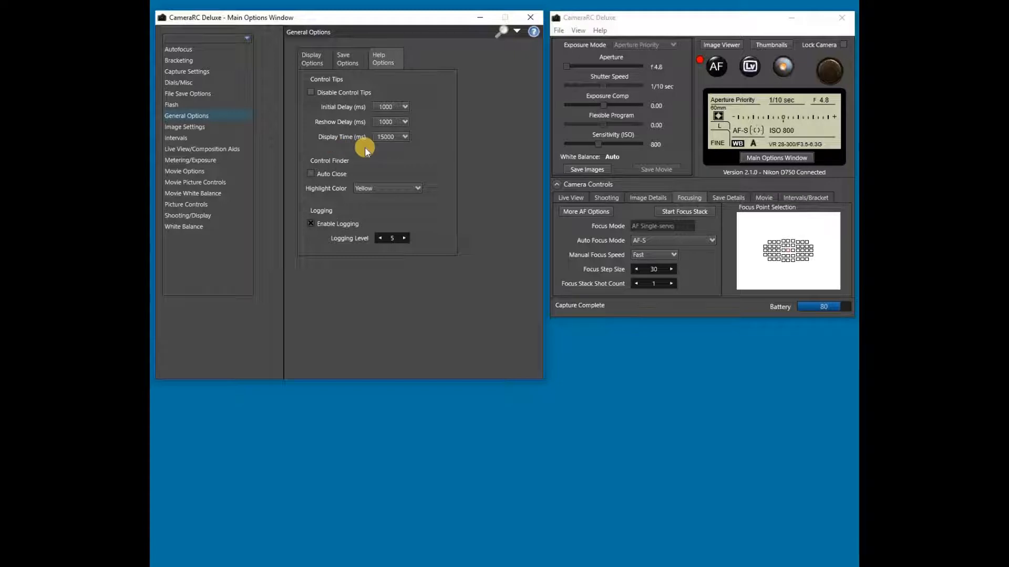
mouse_move(424, 109)
mouse_move(424, 139)
Search the Control Finder for "HDR" and go to the HDR Mode setting.
key(ctrl+f)
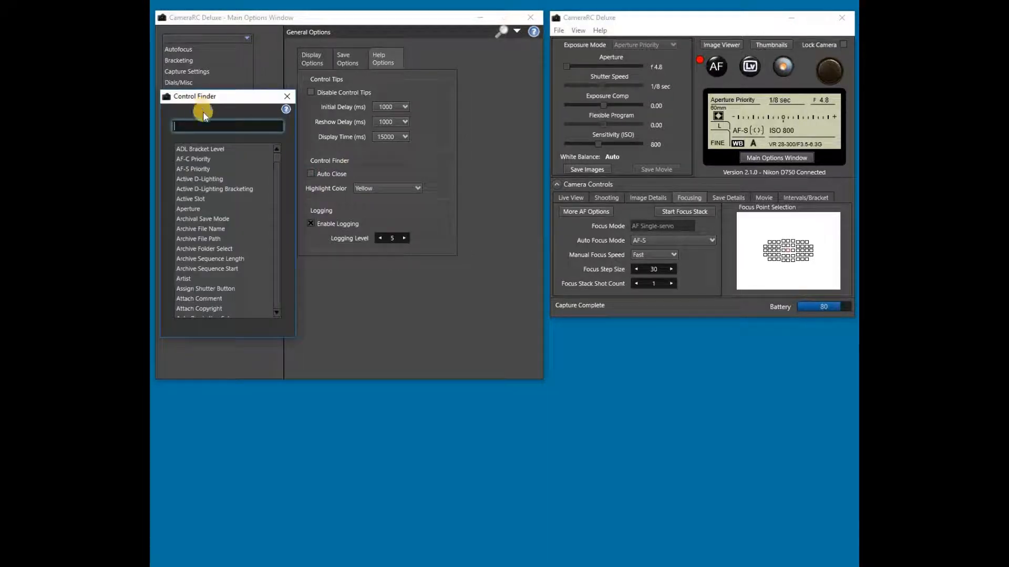
click(195, 126)
text(HDR)
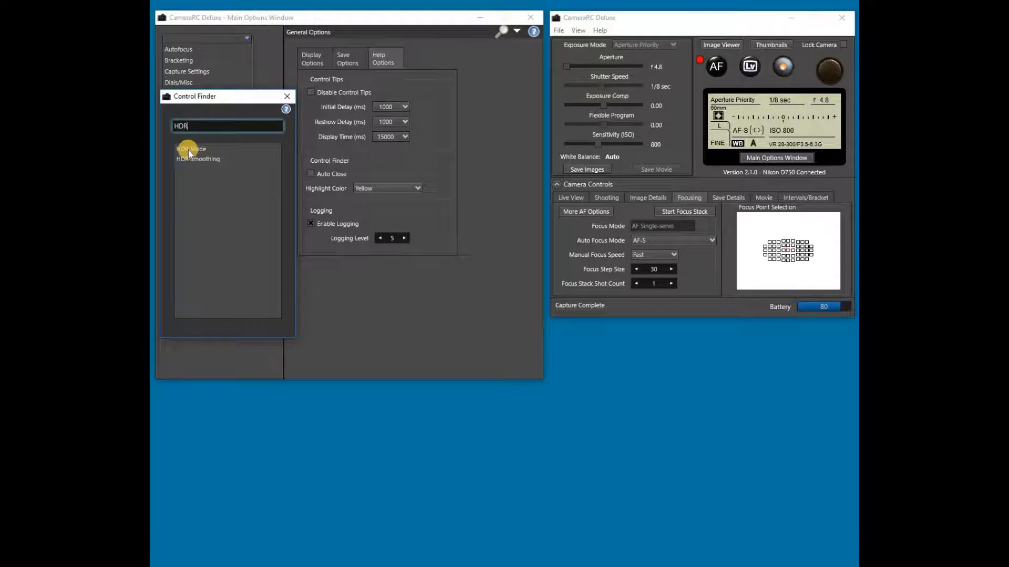
click(188, 149)
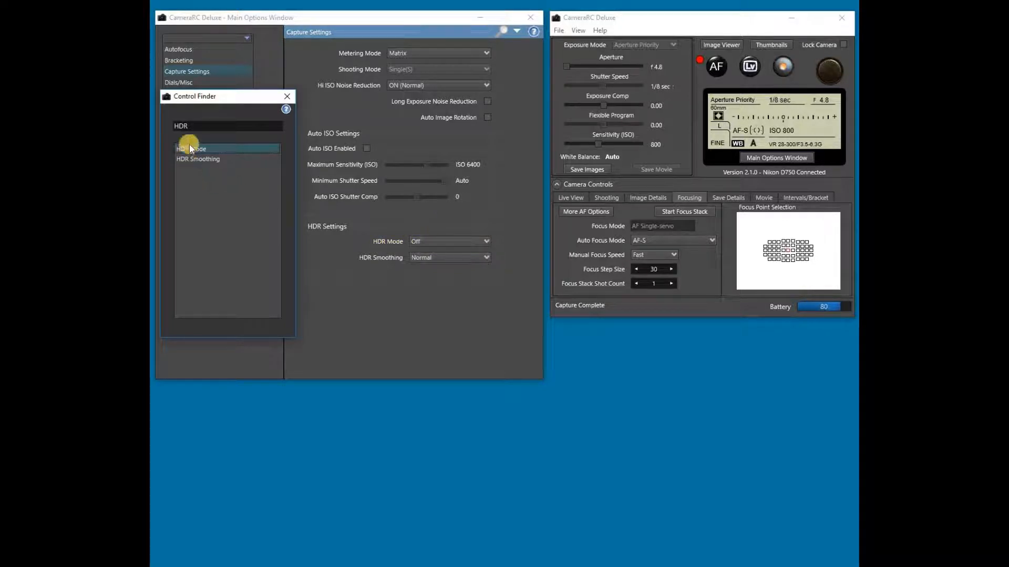
Search the Control Finder for "auto cl", locate the Auto Close Control Finder setting, and close the finder.
click(175, 124)
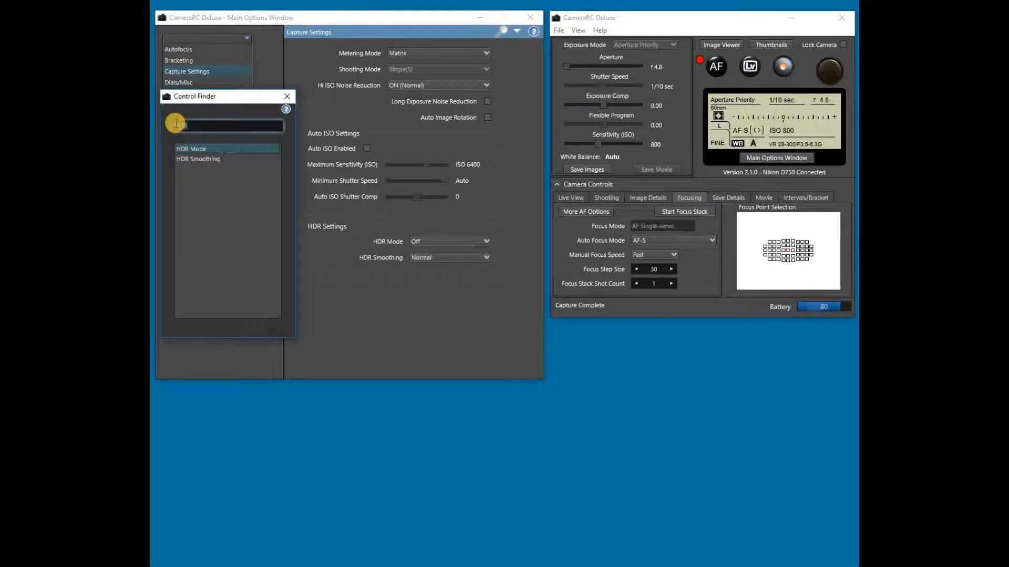
text(Auto cl)
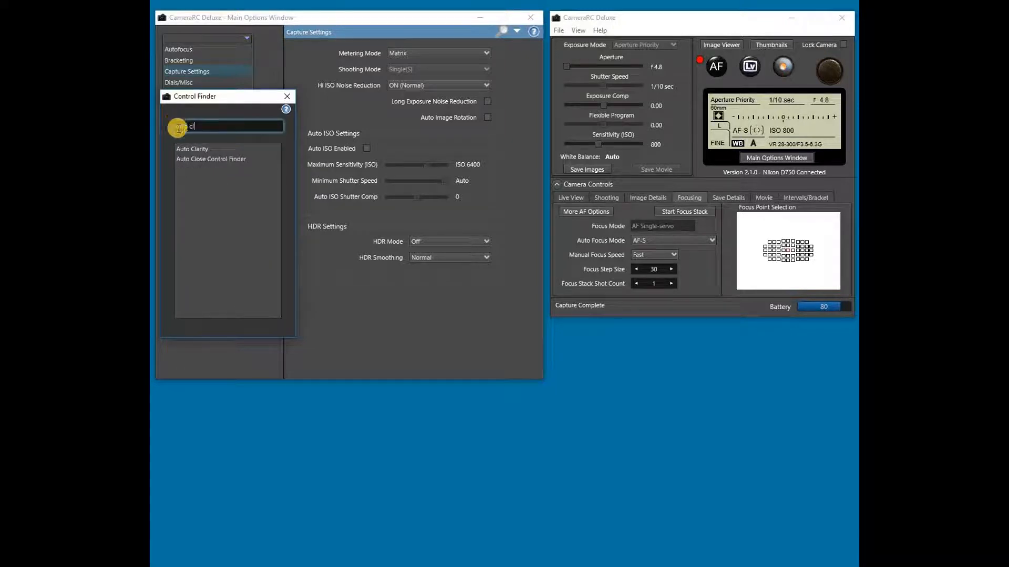
click(203, 160)
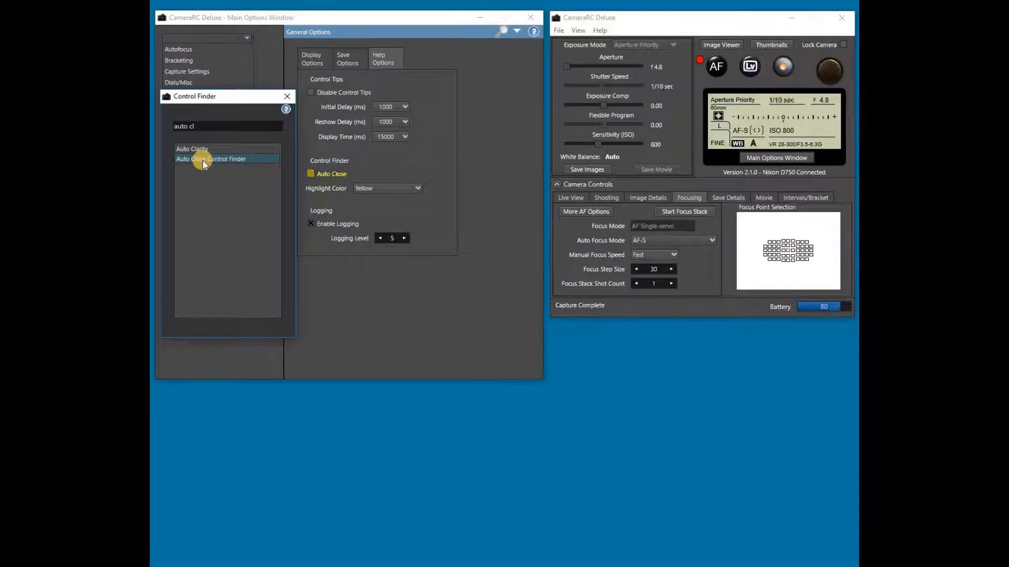
click(287, 98)
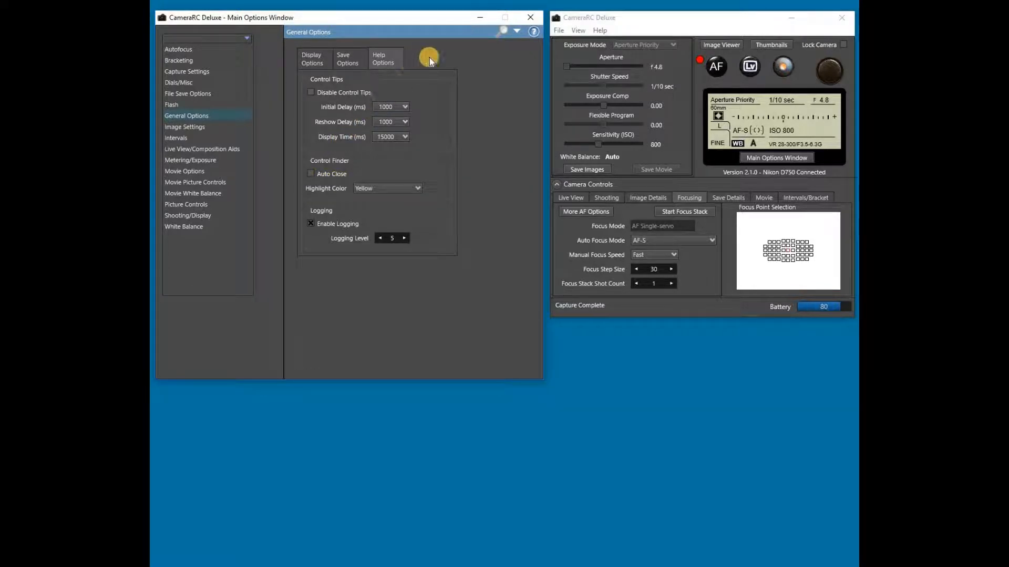
Close the main options window and open image-260 from the thumbnails in the image viewer.
click(533, 17)
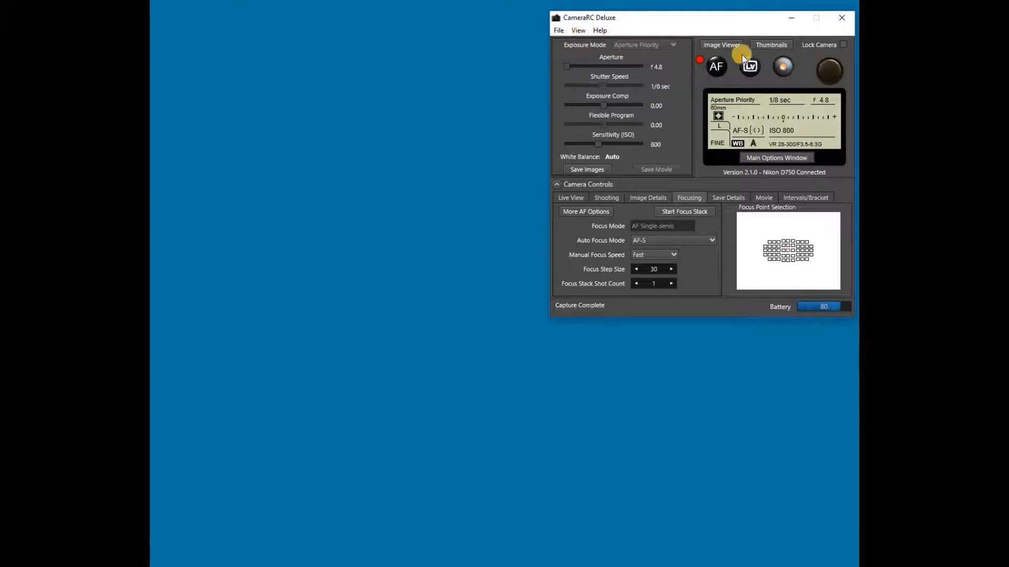
click(774, 45)
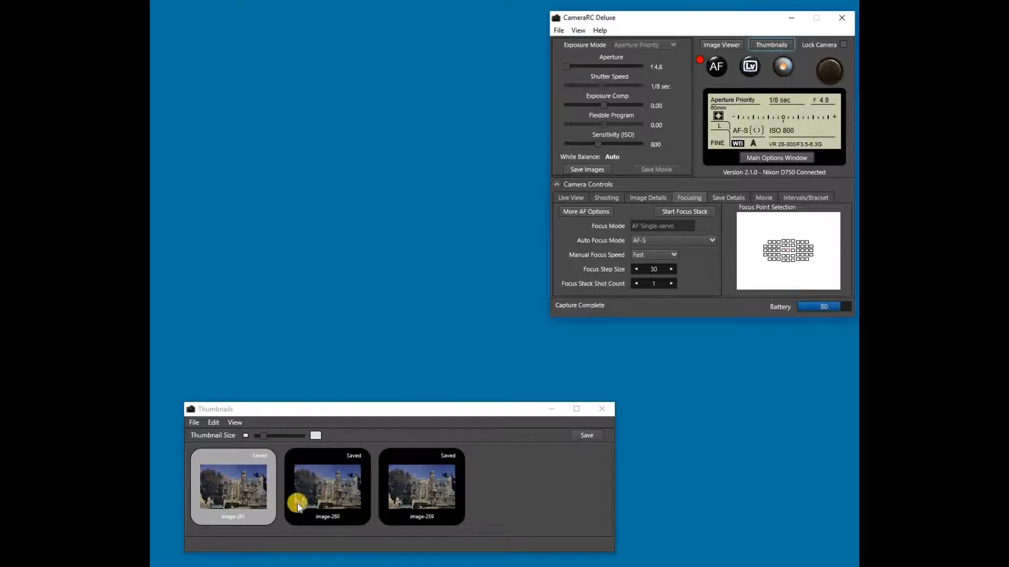
click(336, 493)
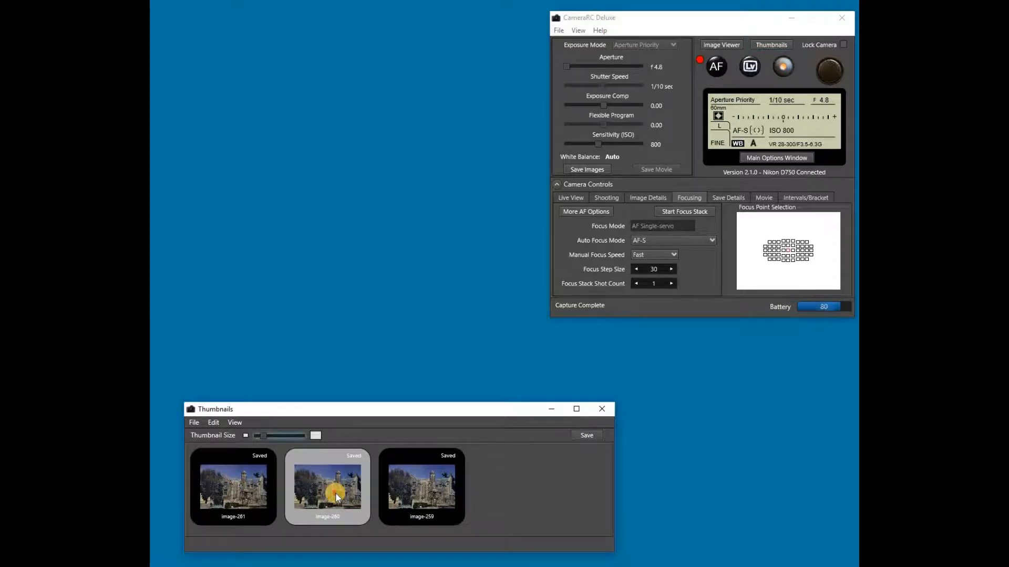
double_click(335, 492)
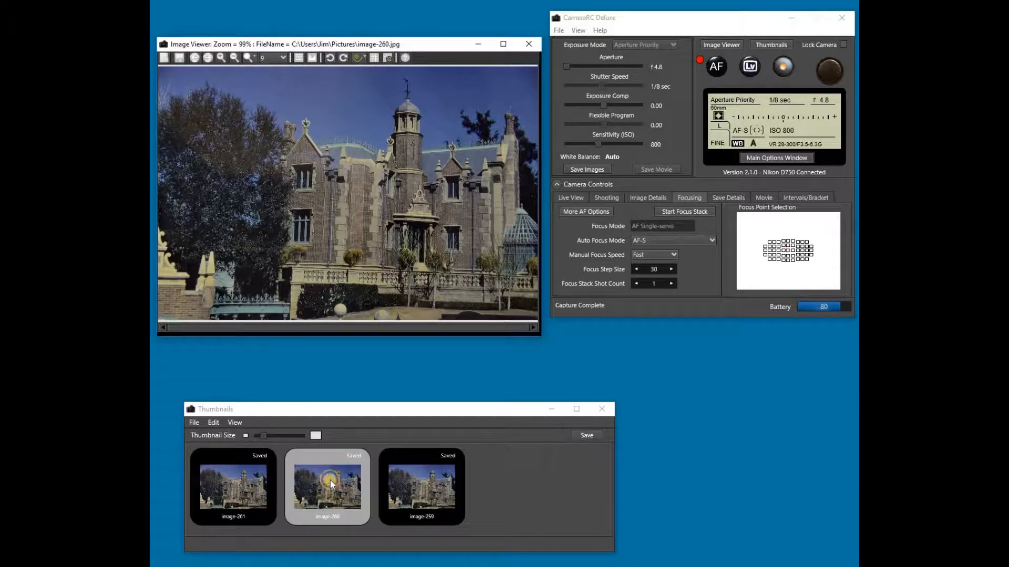
Examine the context commands available for image-260's thumbnail and for the picture in the image viewer.
right_click(330, 480)
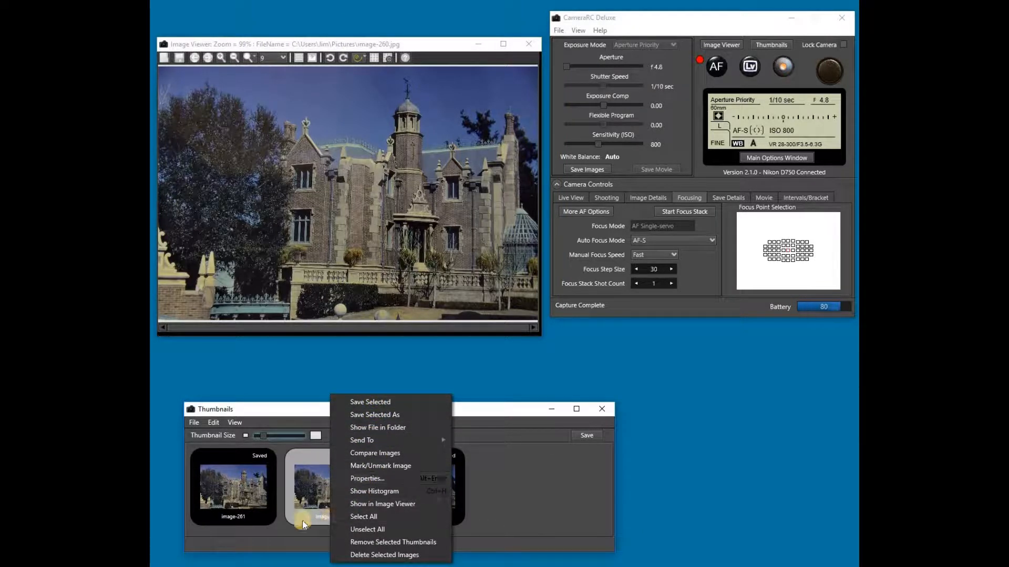
click(522, 498)
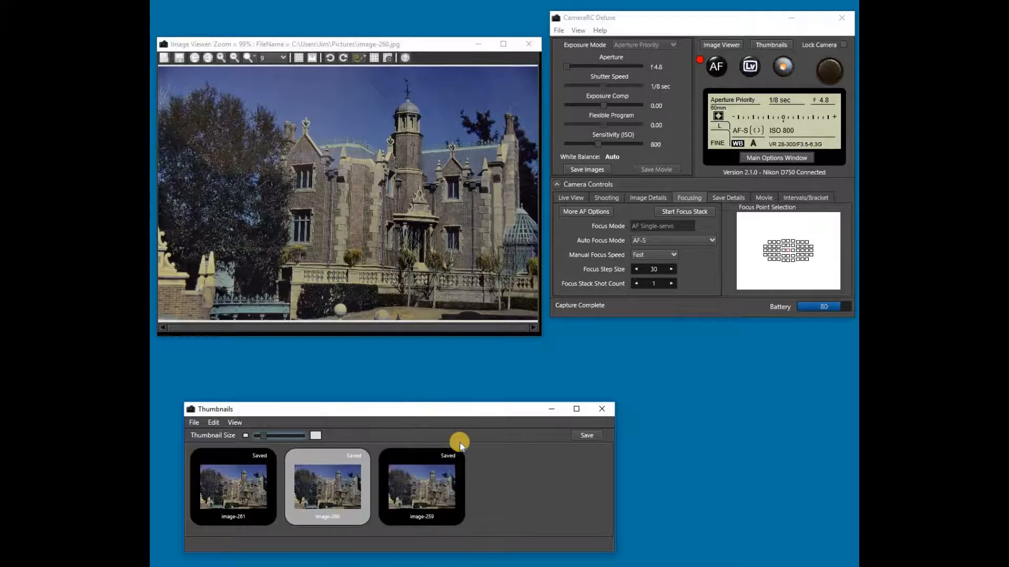
right_click(323, 174)
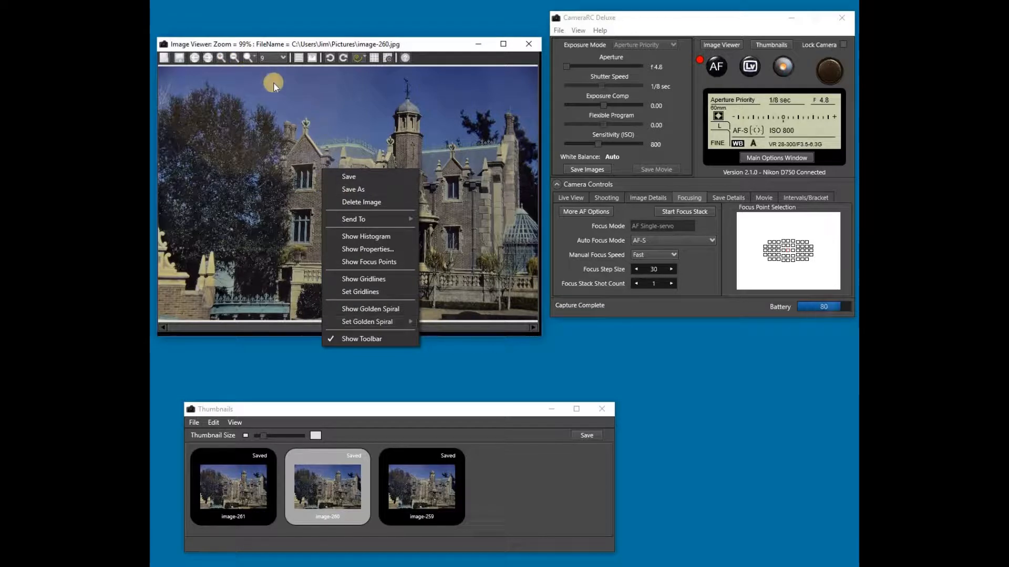
click(251, 80)
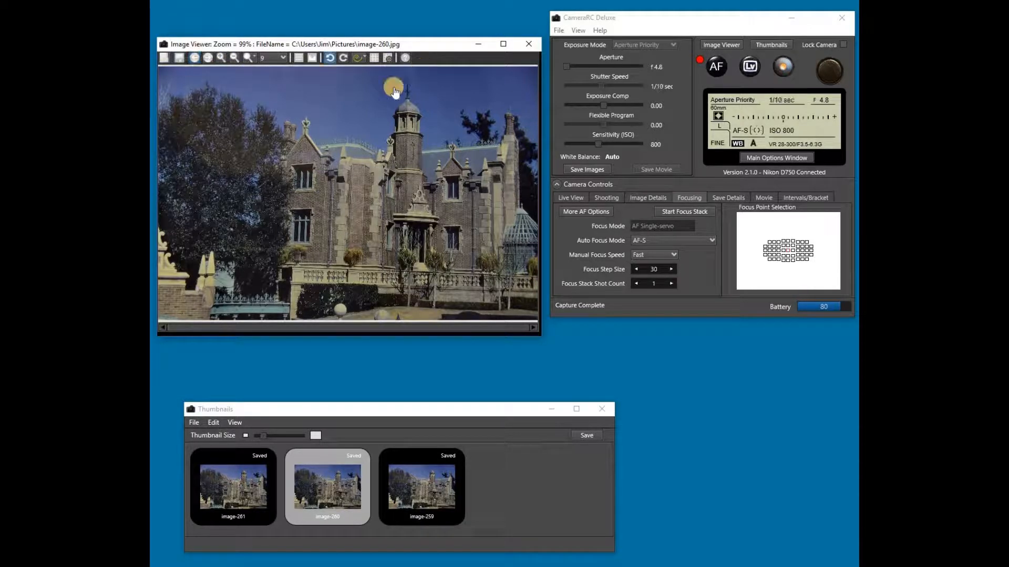
Hide the image viewer's toolbar and show it again.
right_click(328, 115)
click(373, 285)
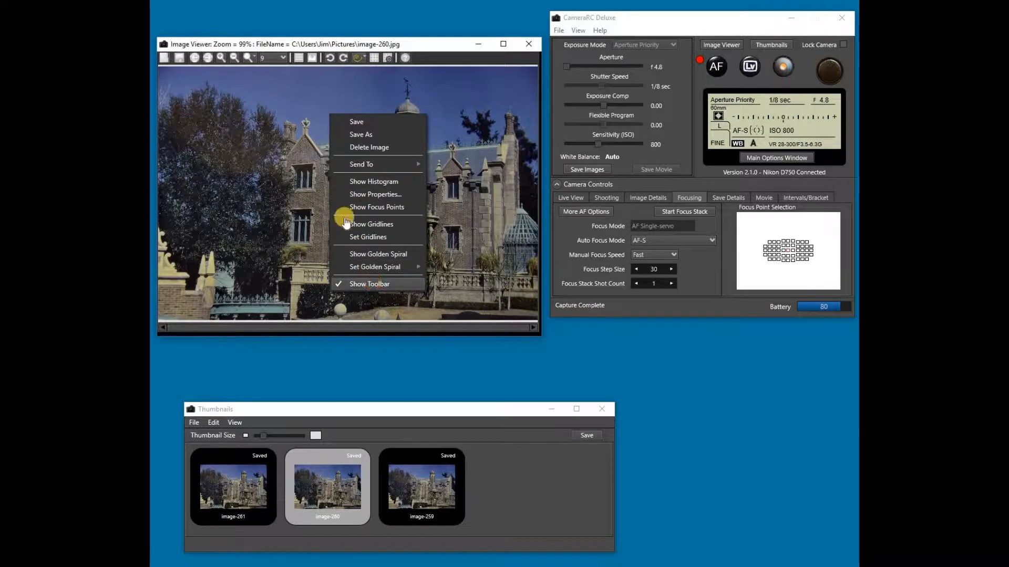
right_click(347, 147)
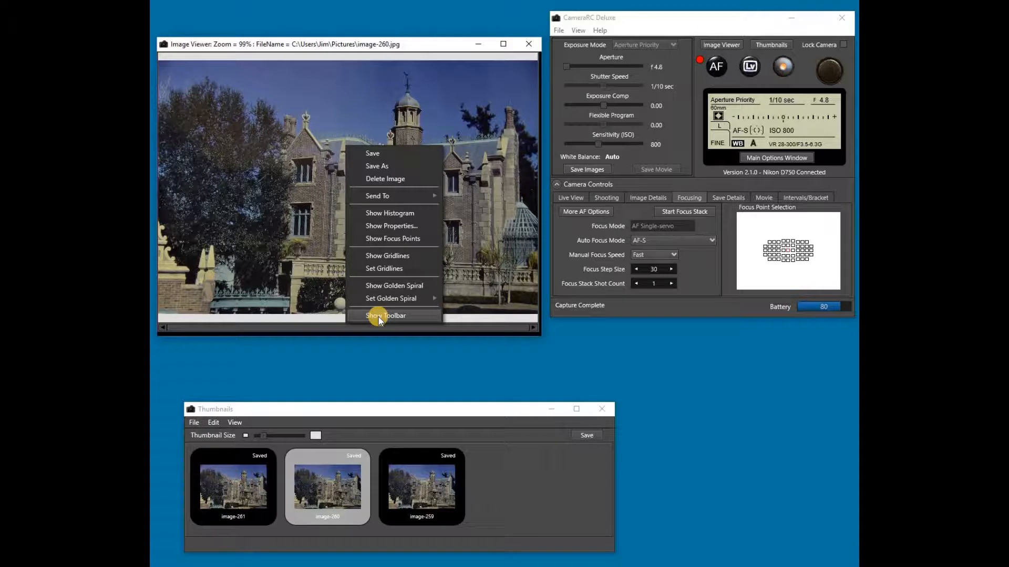
click(378, 316)
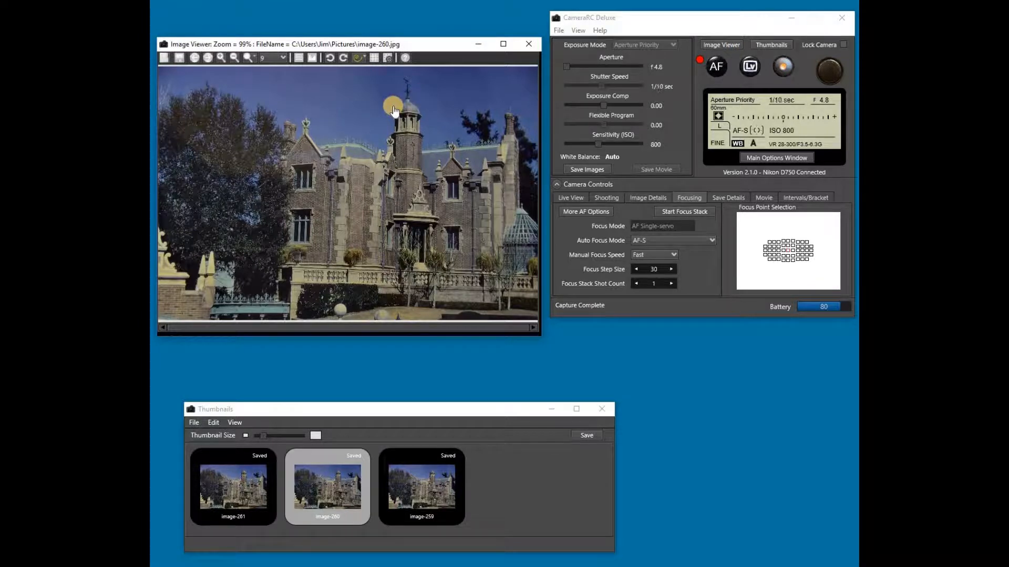
Close and reopen the image viewer, and display the histogram of image-260.
click(736, 45)
click(725, 44)
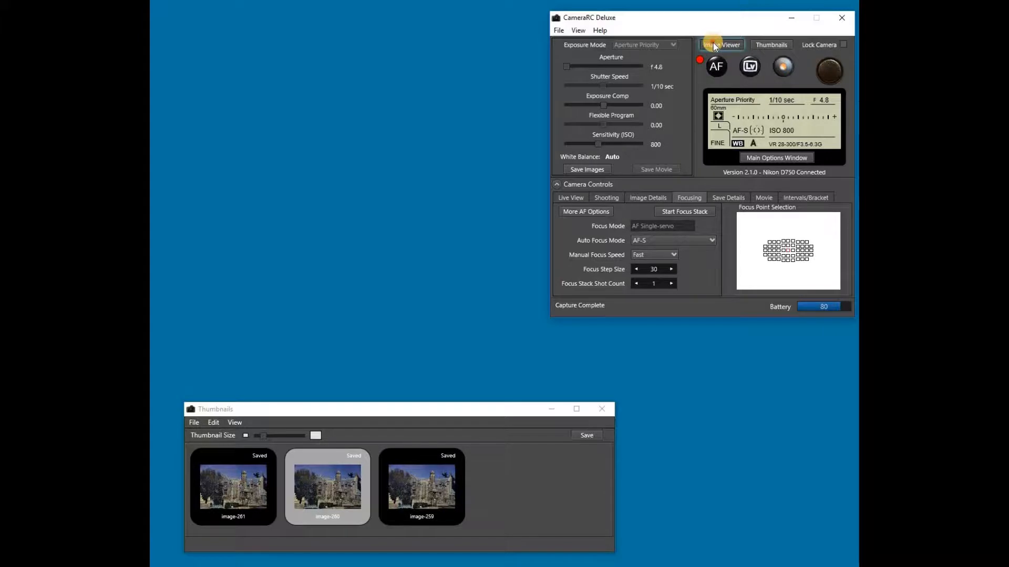
right_click(325, 131)
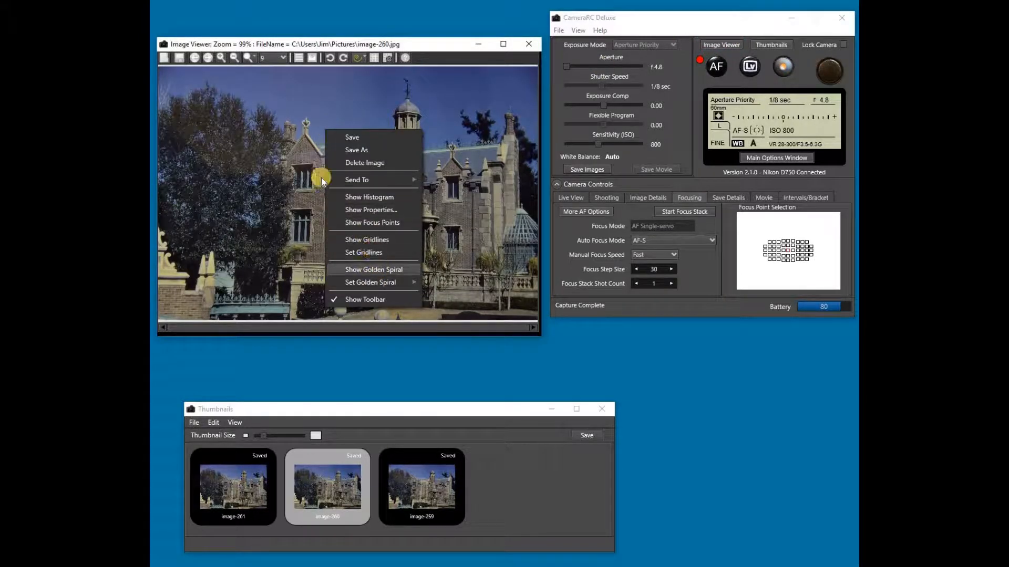
click(364, 197)
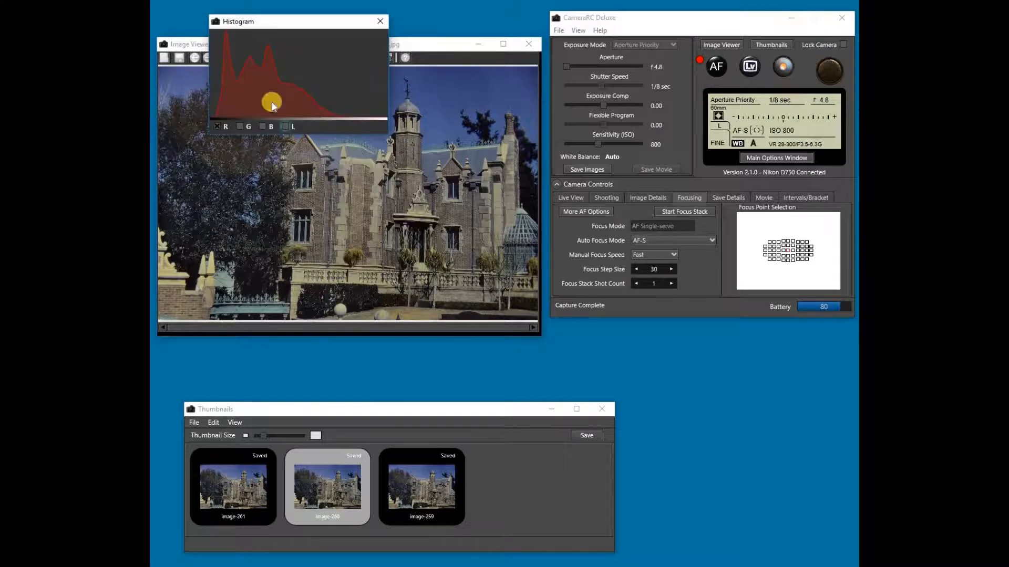
Move the histogram aside, toggle its luminance and blue channels on and off, and close it.
drag(320, 52, 384, 129)
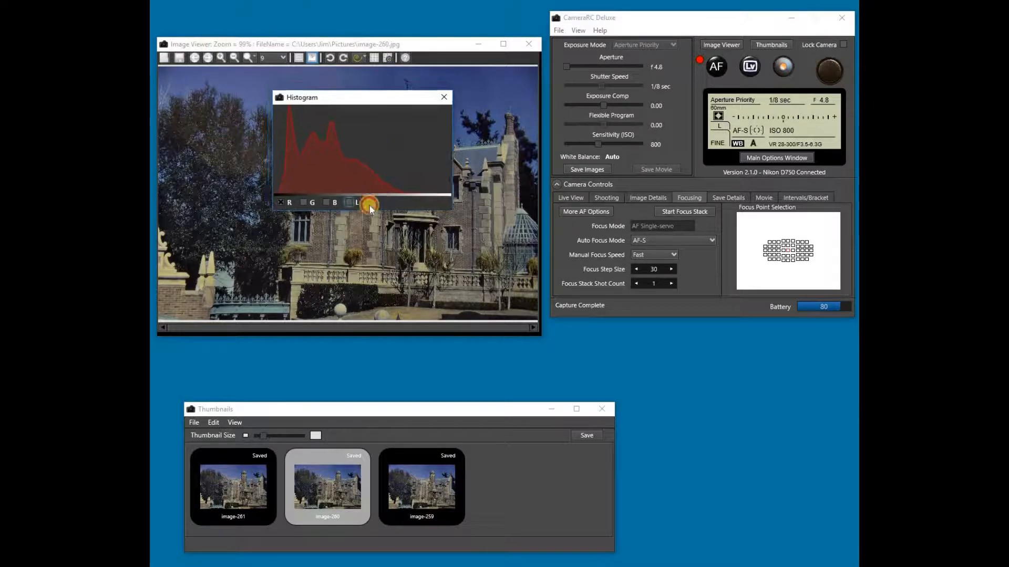
click(350, 203)
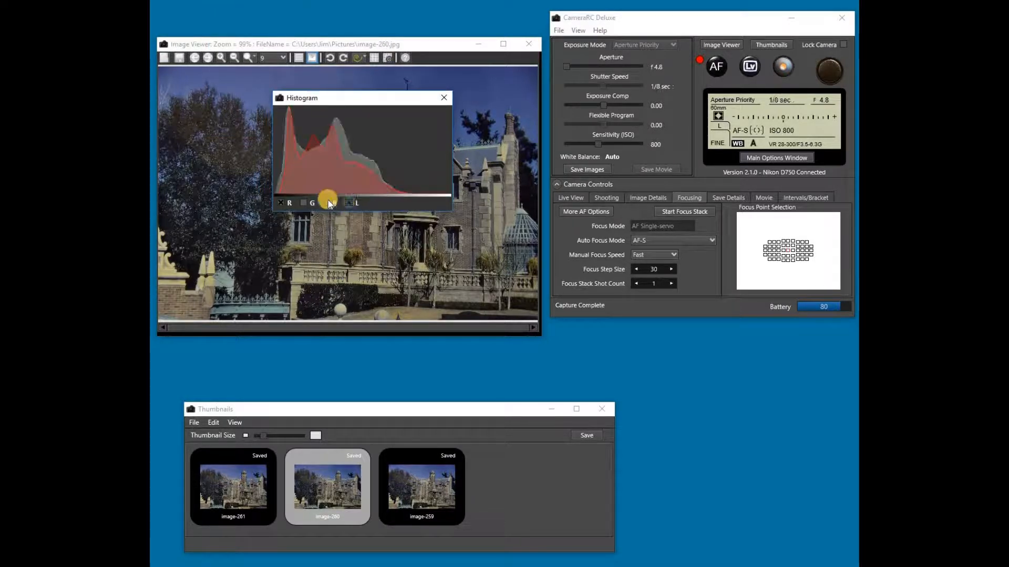
click(328, 203)
click(329, 202)
click(348, 203)
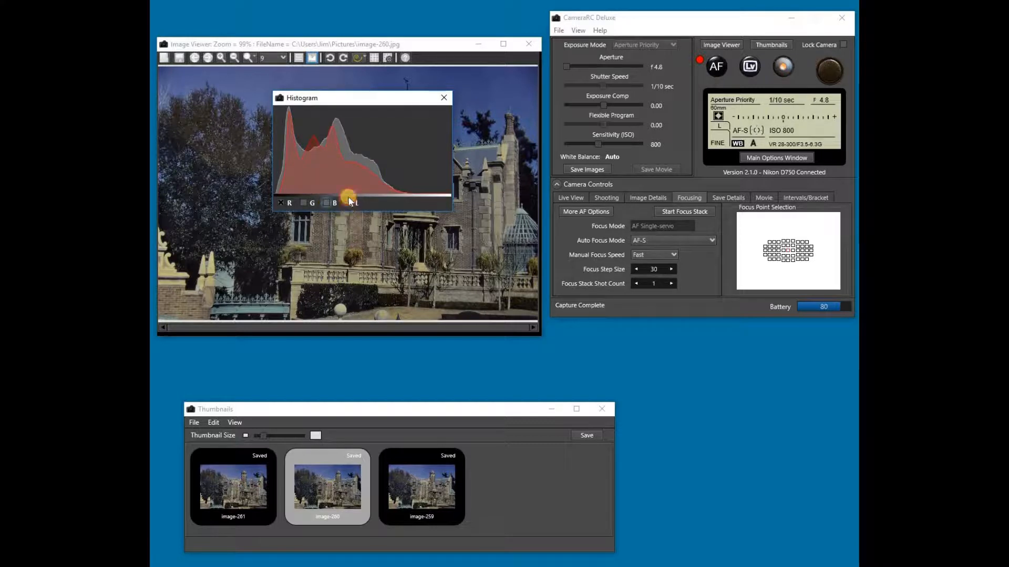
click(311, 59)
Display the image properties of image-260, move them aside, and close them along with the image viewer.
click(302, 58)
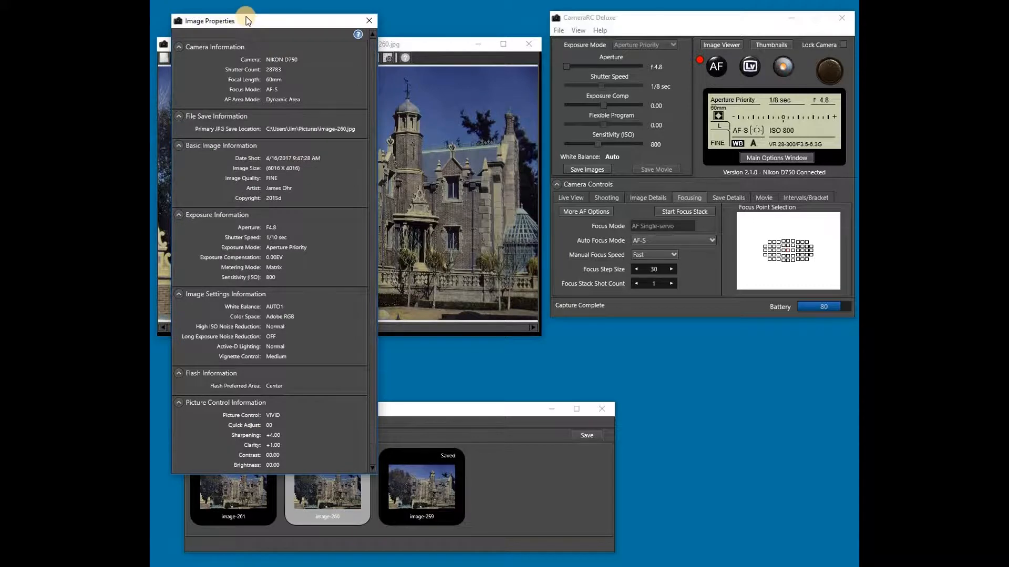
drag(236, 30, 412, 7)
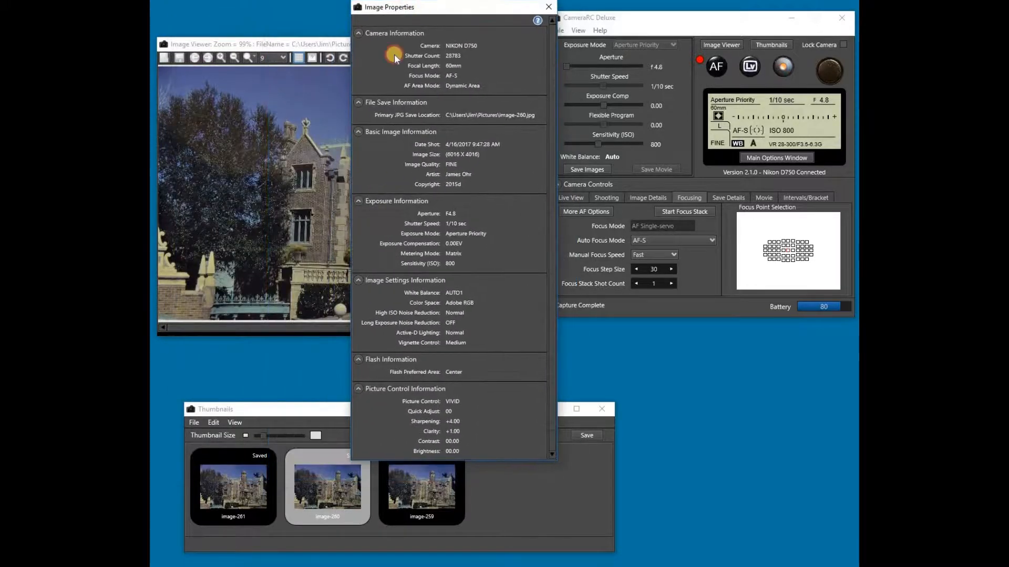
click(298, 59)
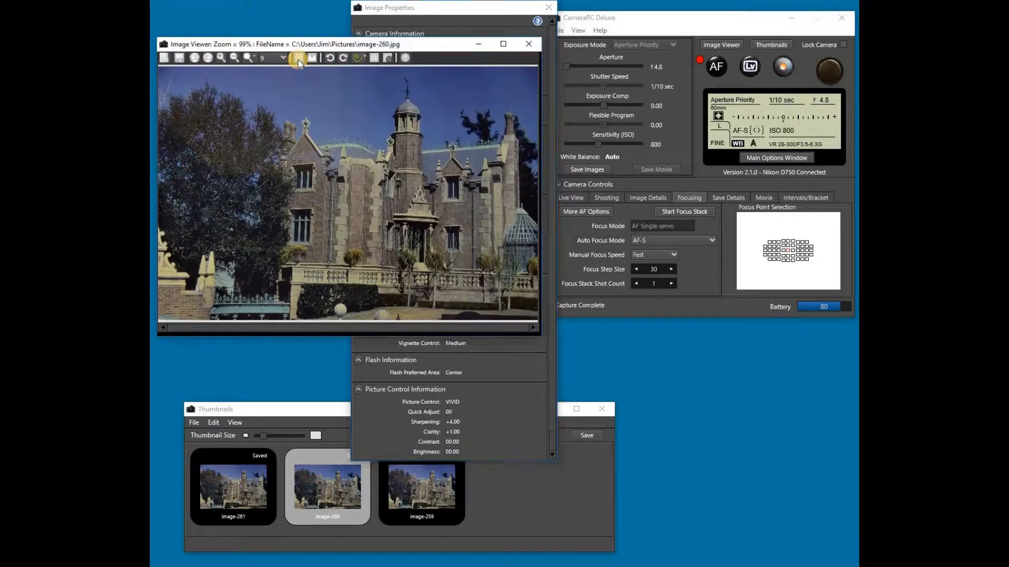
click(718, 45)
Start live view, hide the Live Viewer's controls, and fit its window beside the main window and above the thumbnails.
click(752, 67)
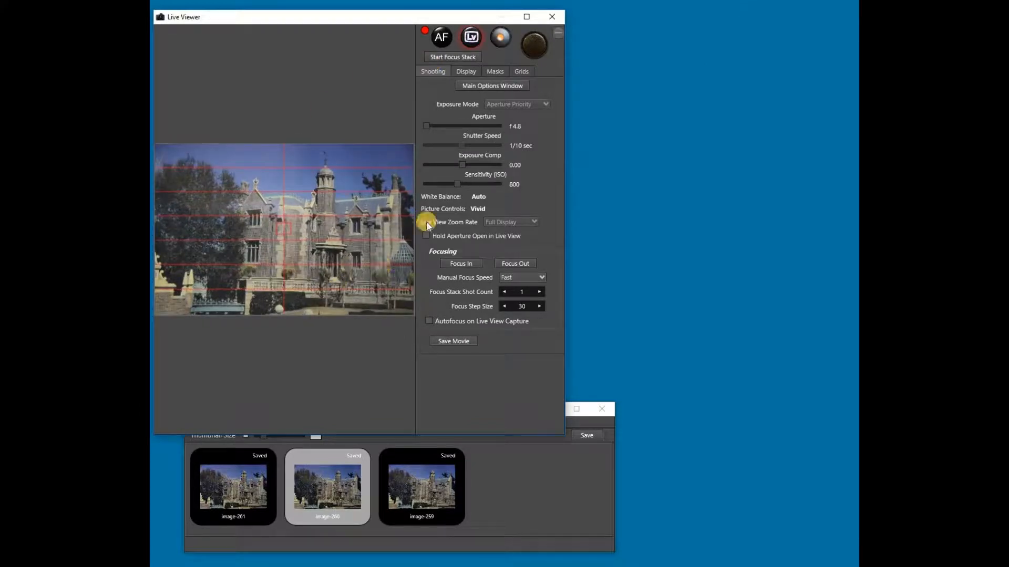
click(560, 33)
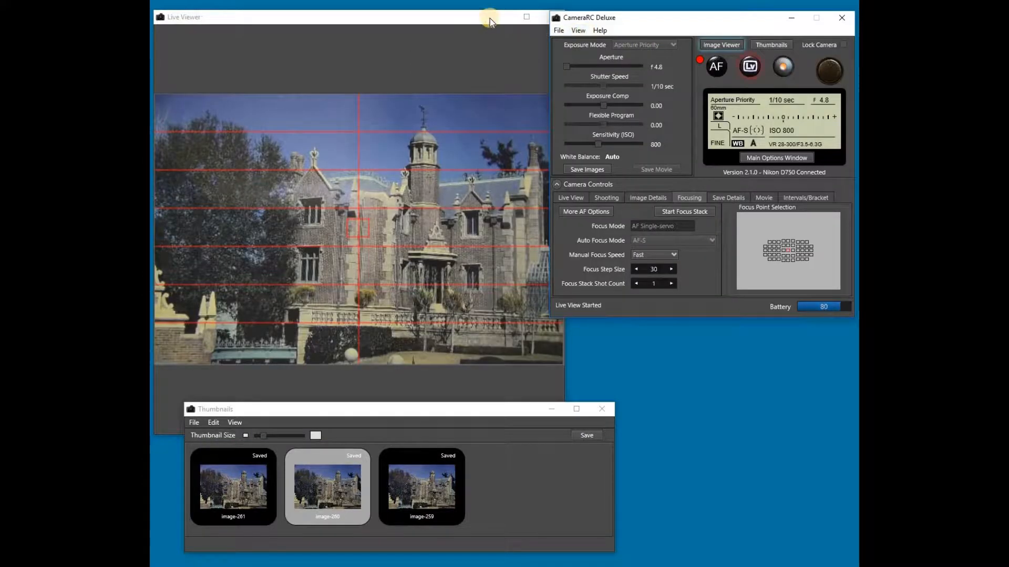
drag(486, 19, 483, 17)
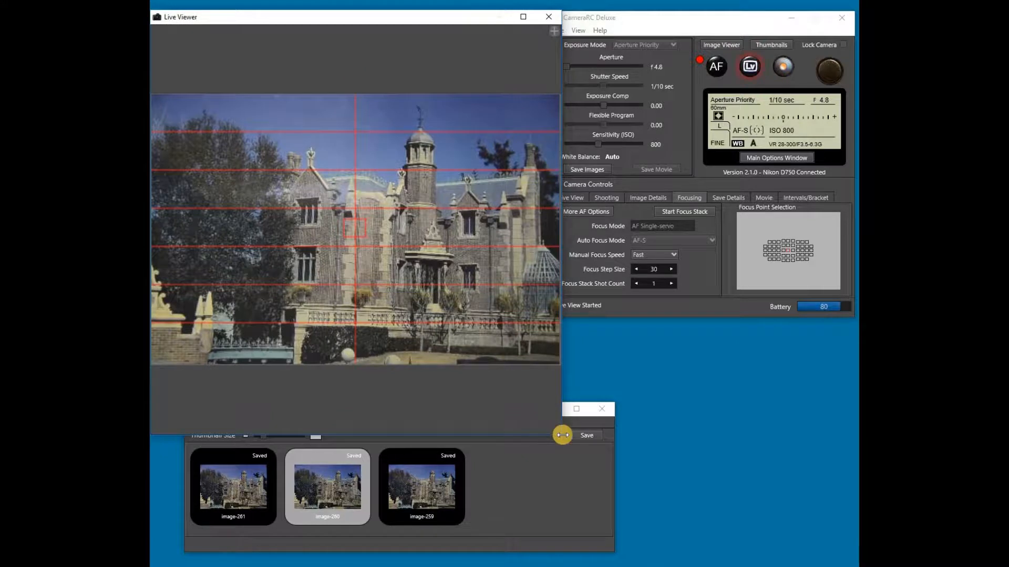
drag(563, 434, 541, 415)
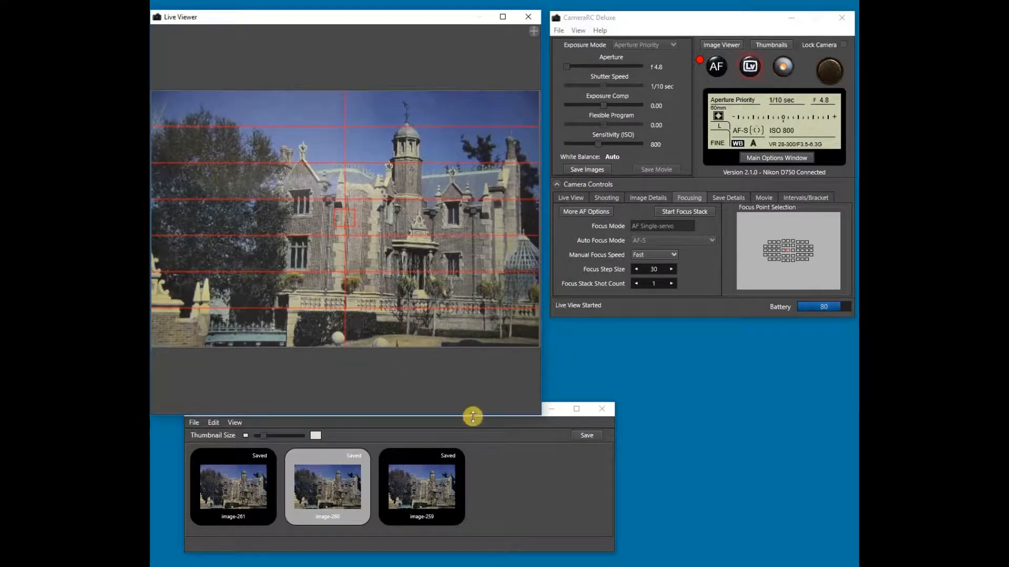
drag(477, 416, 476, 398)
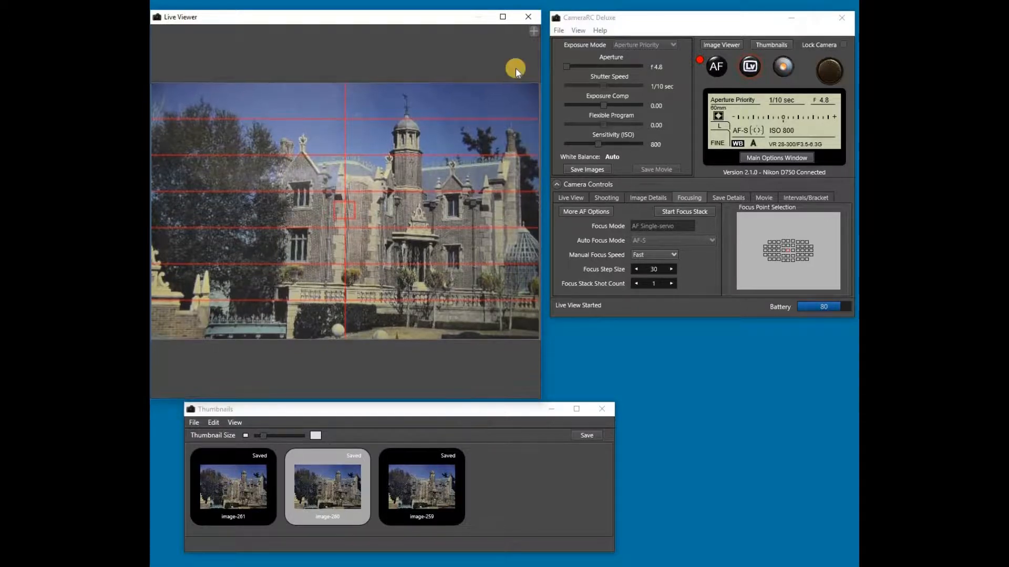
Show the Live Viewer's controls again, capture a photo from live view, and close the viewer.
click(534, 34)
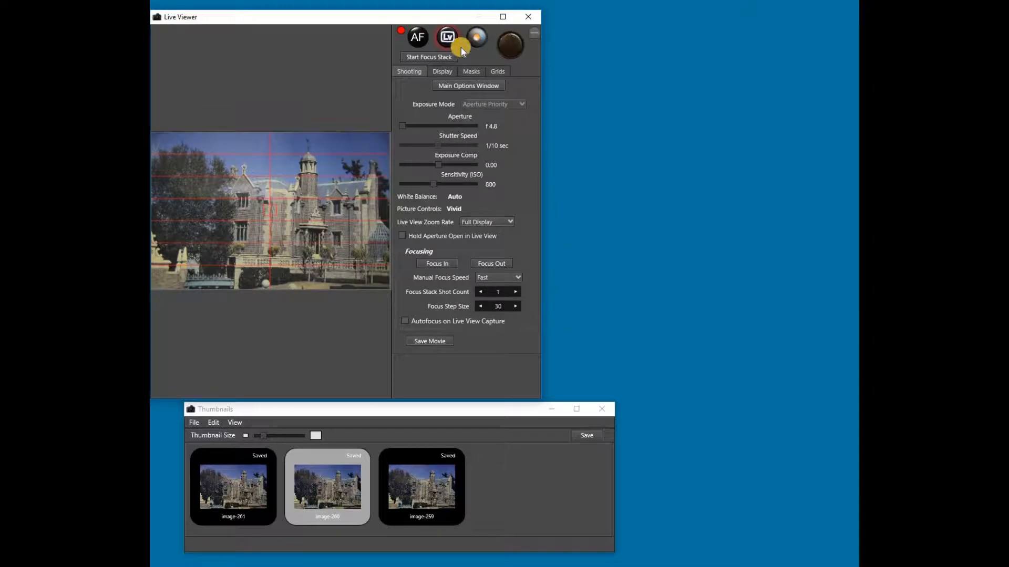
click(512, 46)
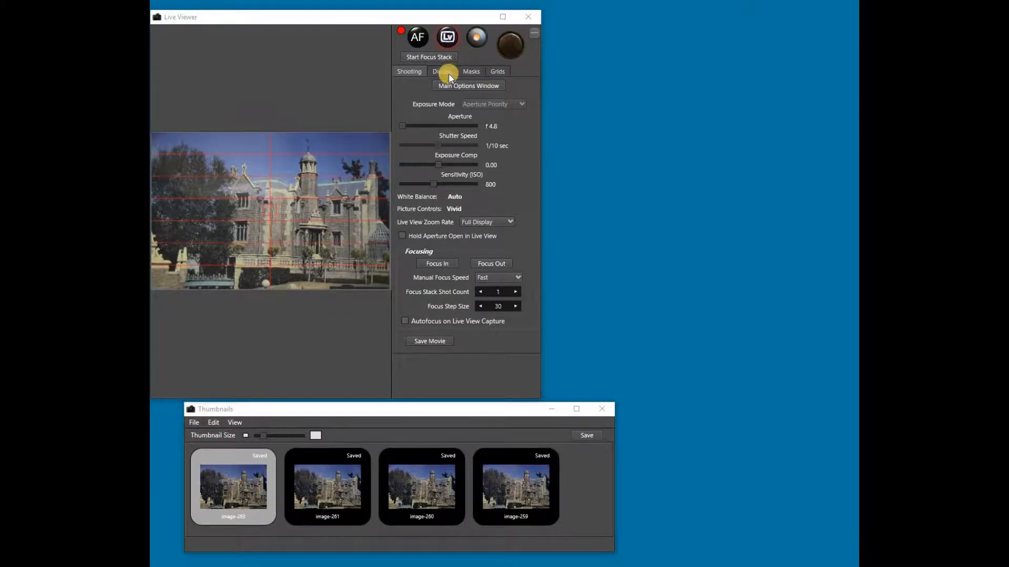
click(530, 17)
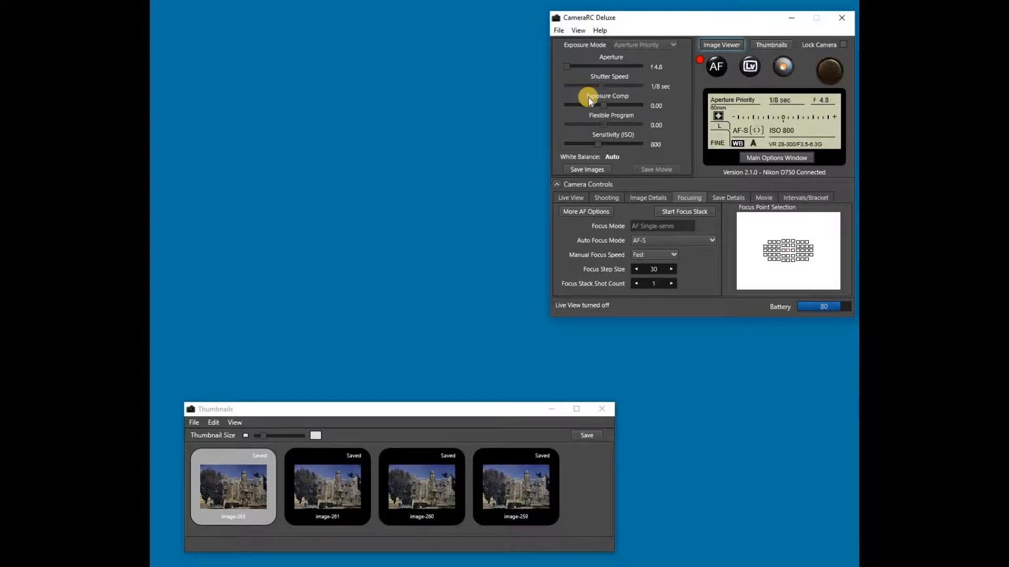
Open the additional autofocus options from the focusing controls, examine them, and close them.
click(586, 210)
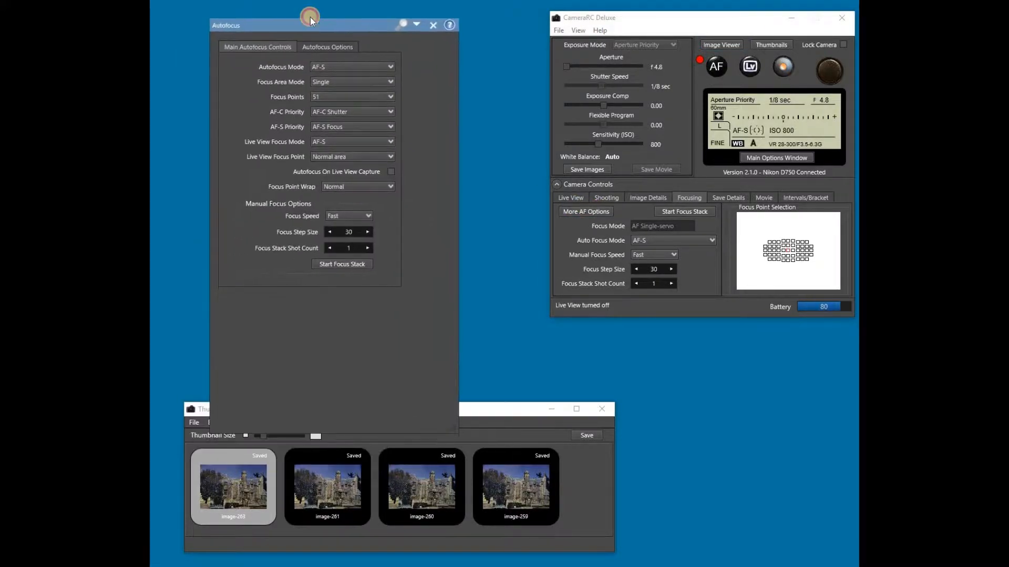
drag(370, 13, 371, 12)
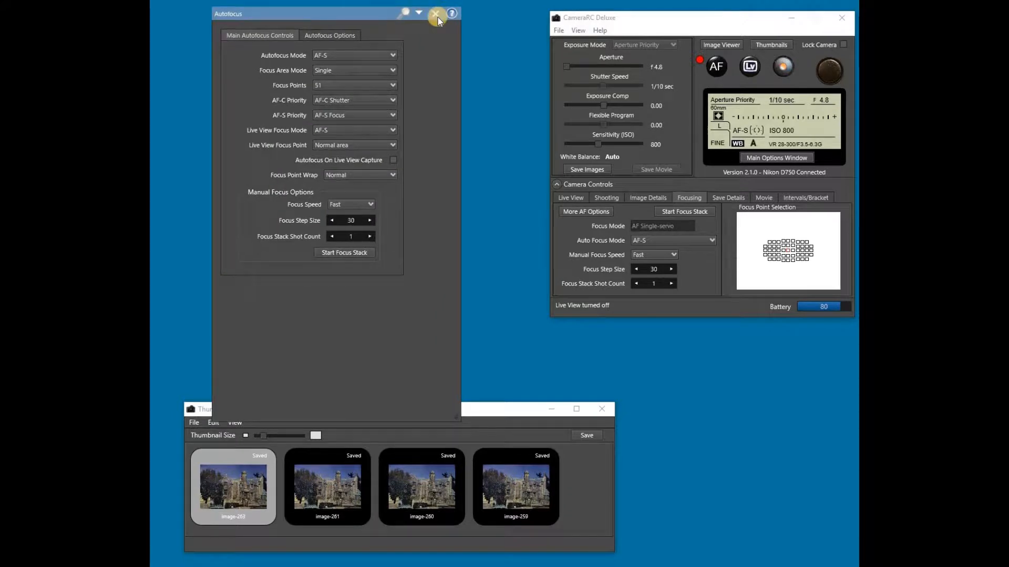
click(436, 16)
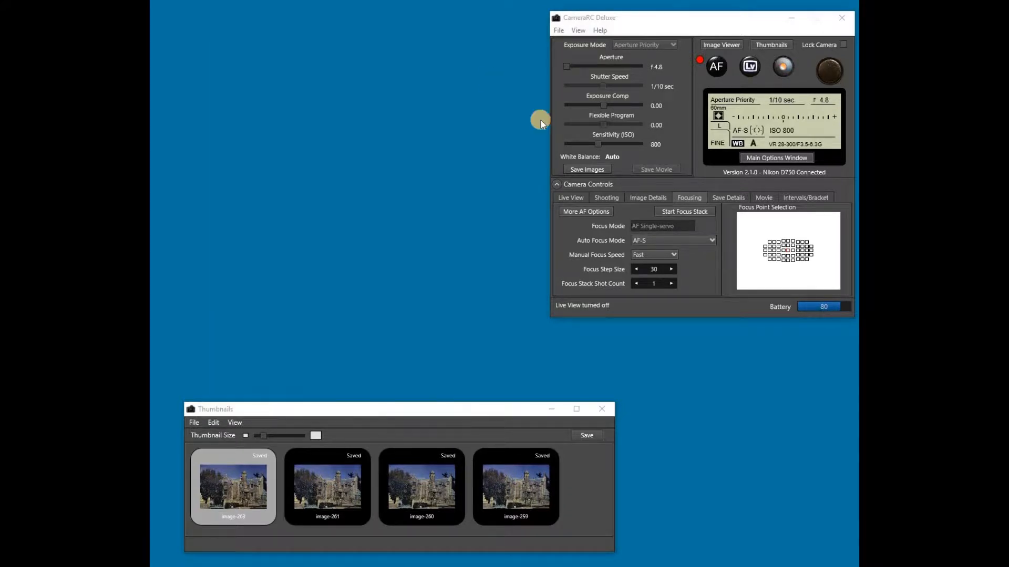
Go through the shooting and image details controls, and examine the additional Image Settings before closing them.
click(603, 196)
click(642, 196)
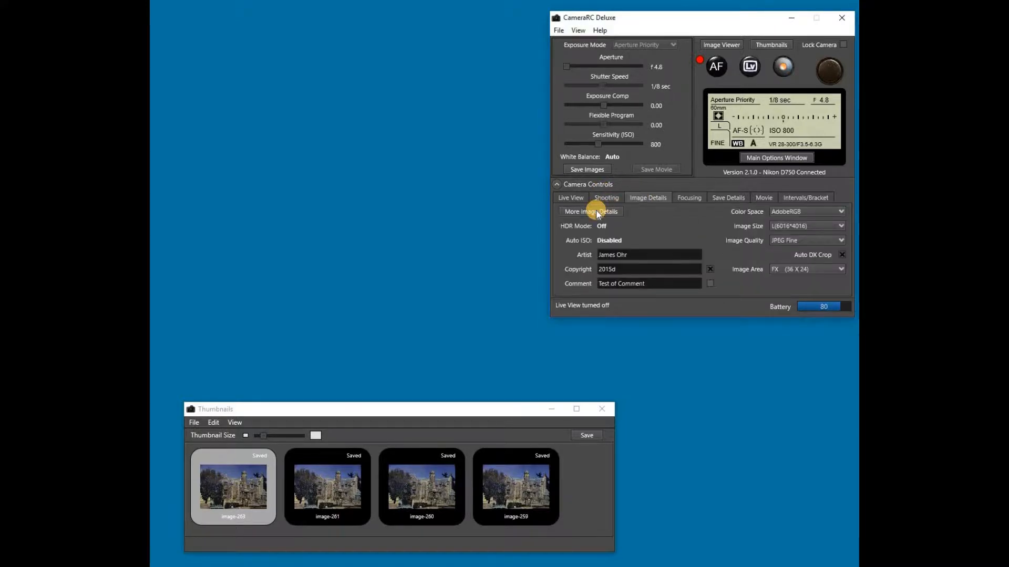
click(596, 211)
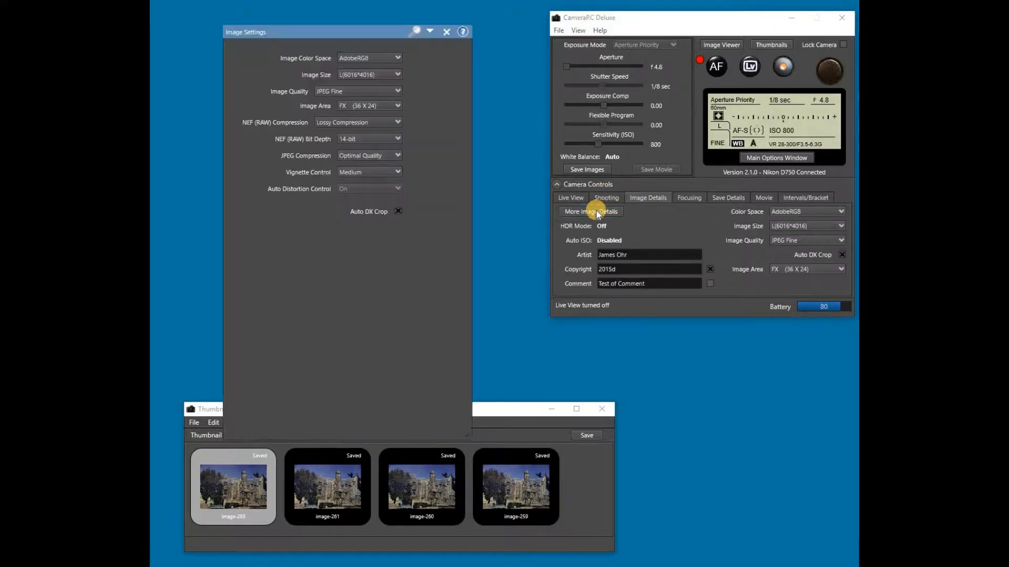
click(446, 33)
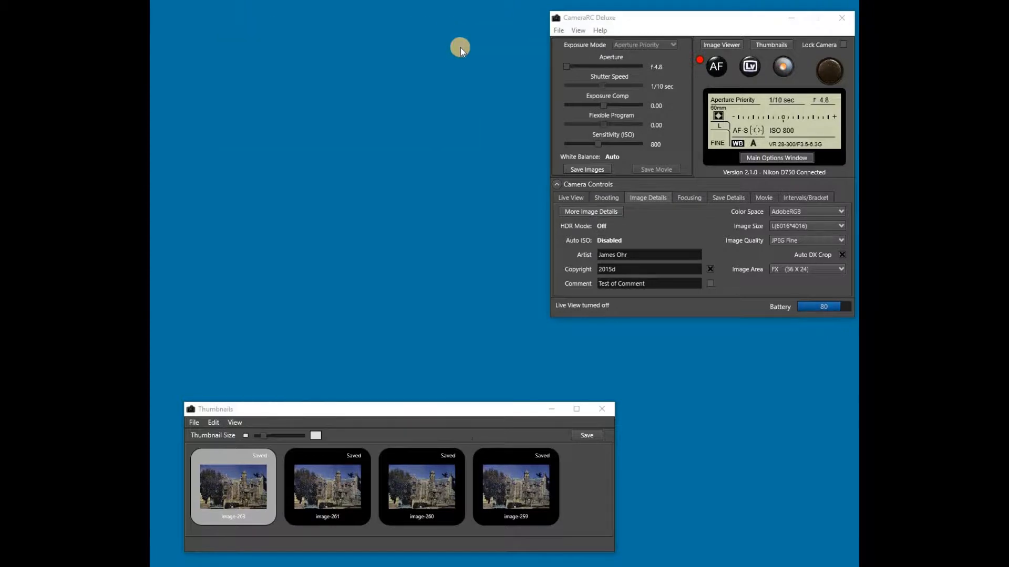
Detach the Image Settings and Intervals pages from the main options window and dock both back.
click(785, 157)
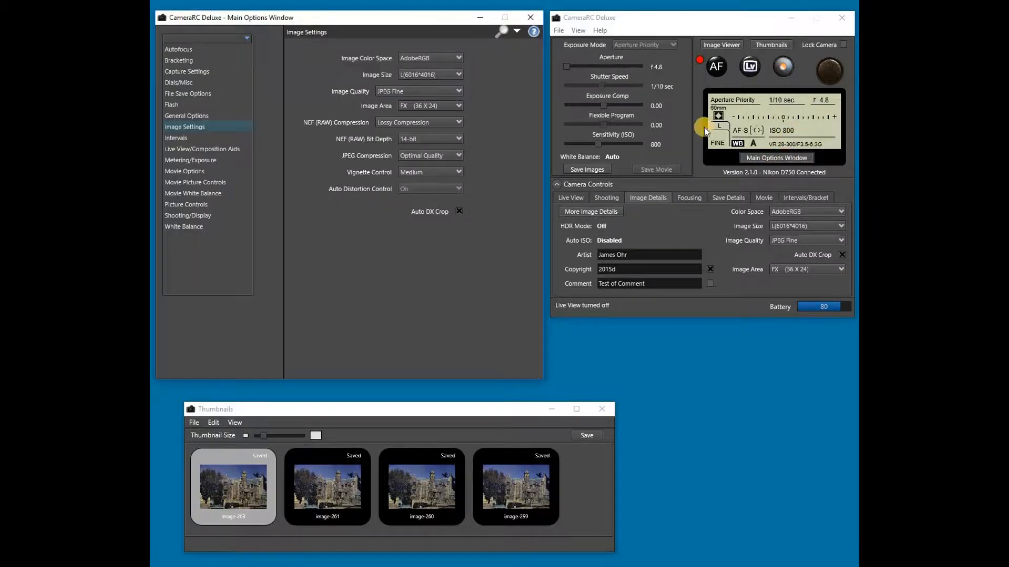
drag(337, 32, 576, 114)
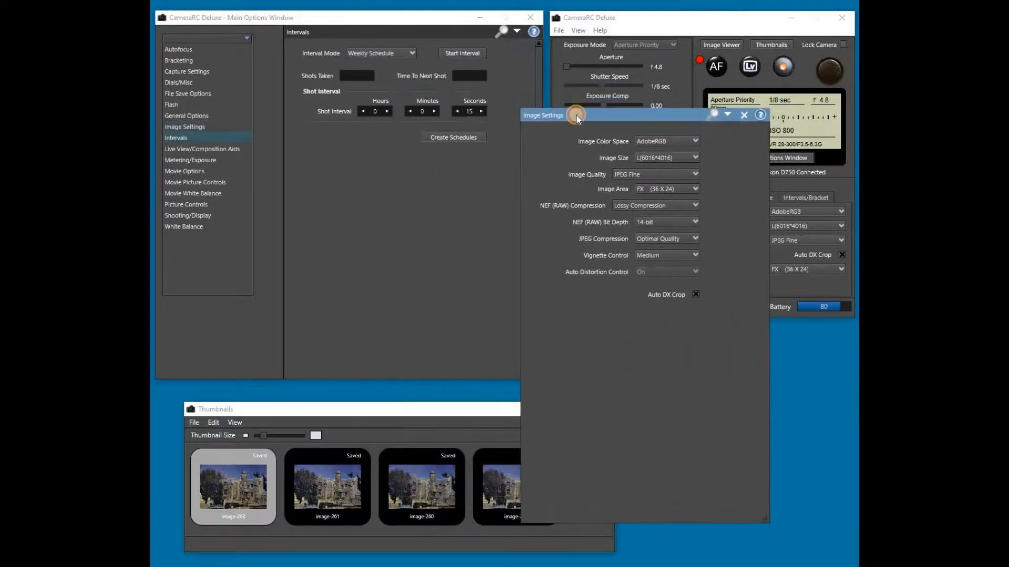
drag(361, 34, 314, 125)
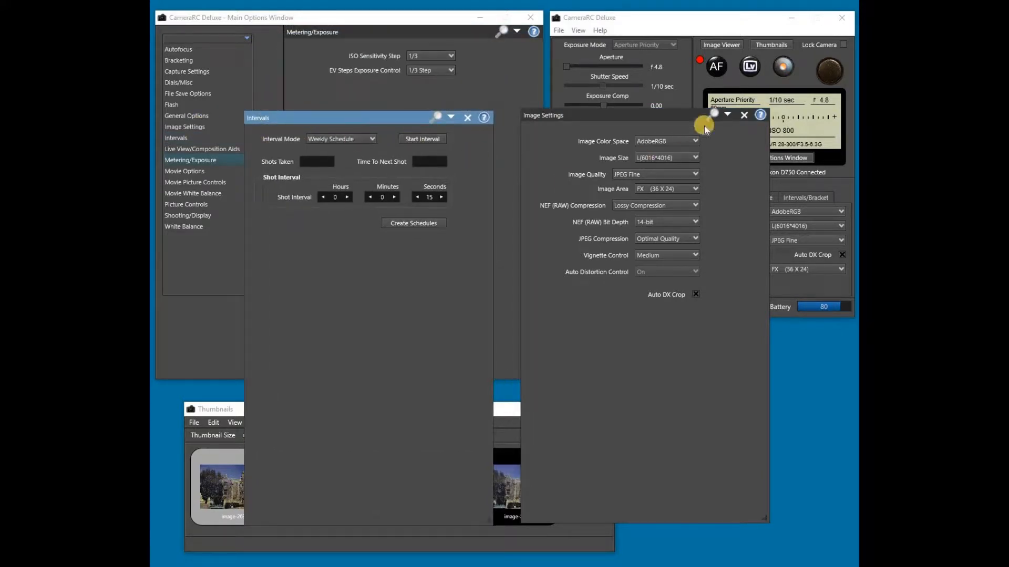
click(745, 116)
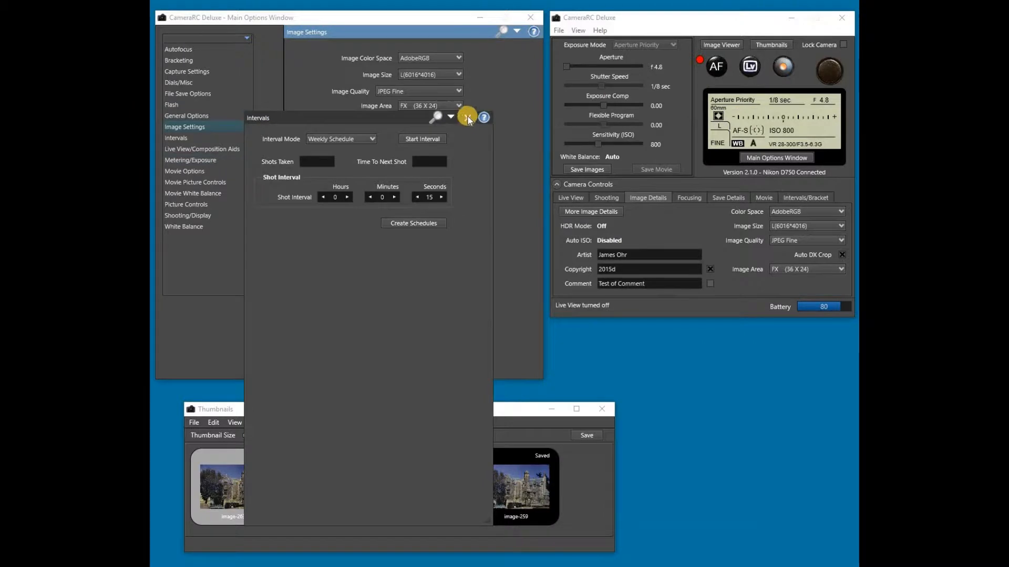
click(468, 119)
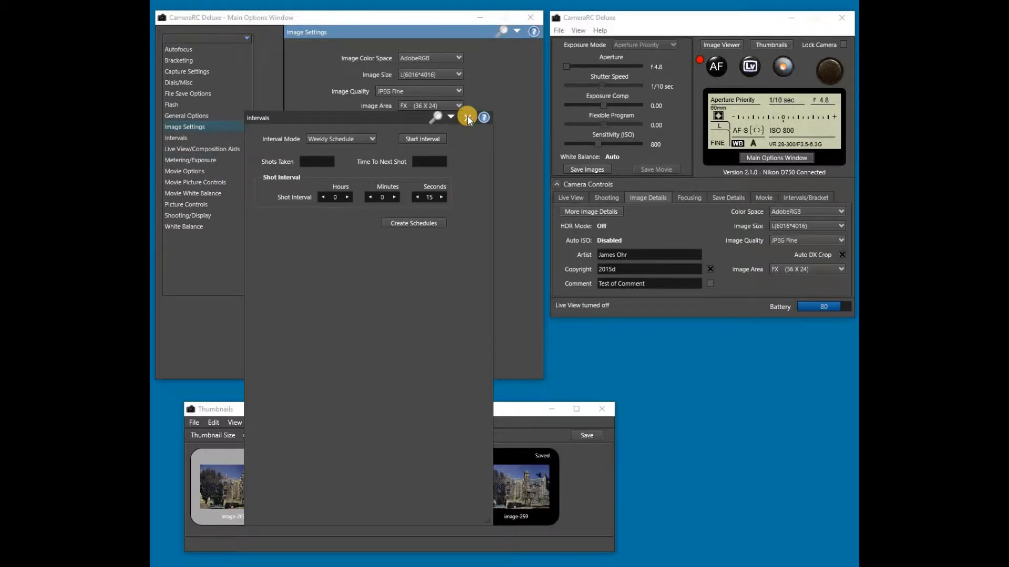
Narrow the options category list to Autofocus, restore the full list, and close the main options window.
click(245, 39)
click(255, 48)
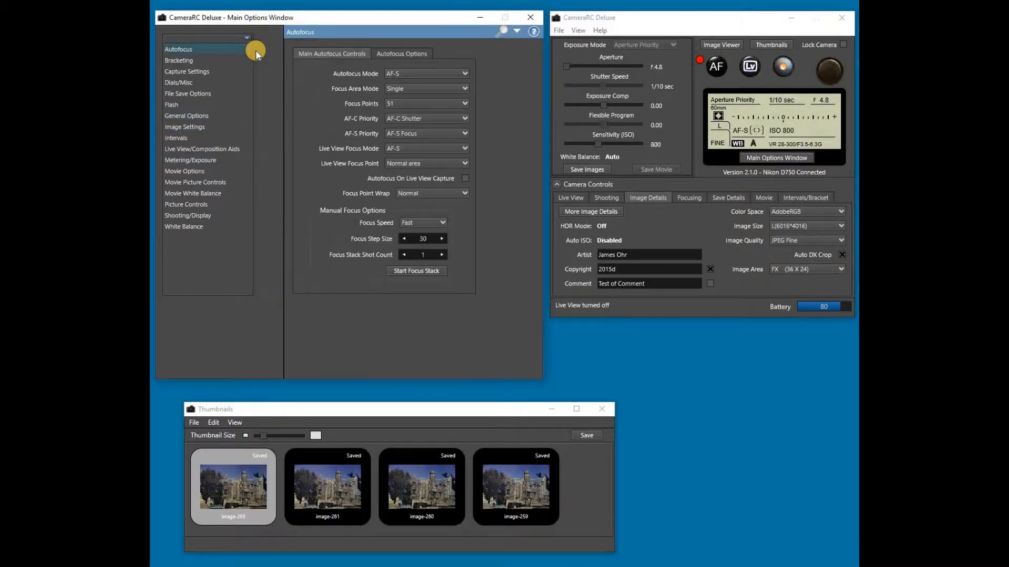
click(246, 39)
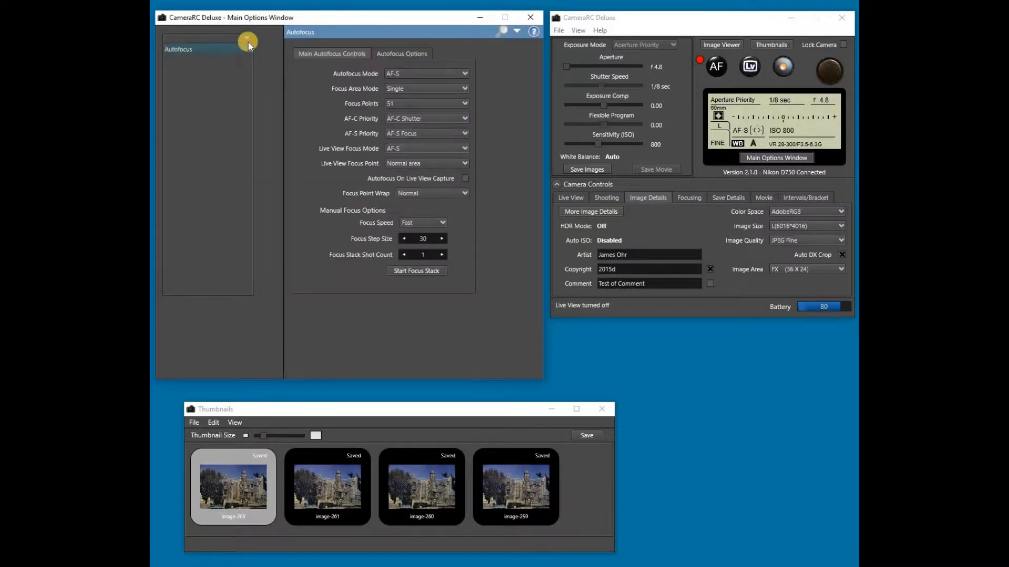
click(247, 41)
click(260, 128)
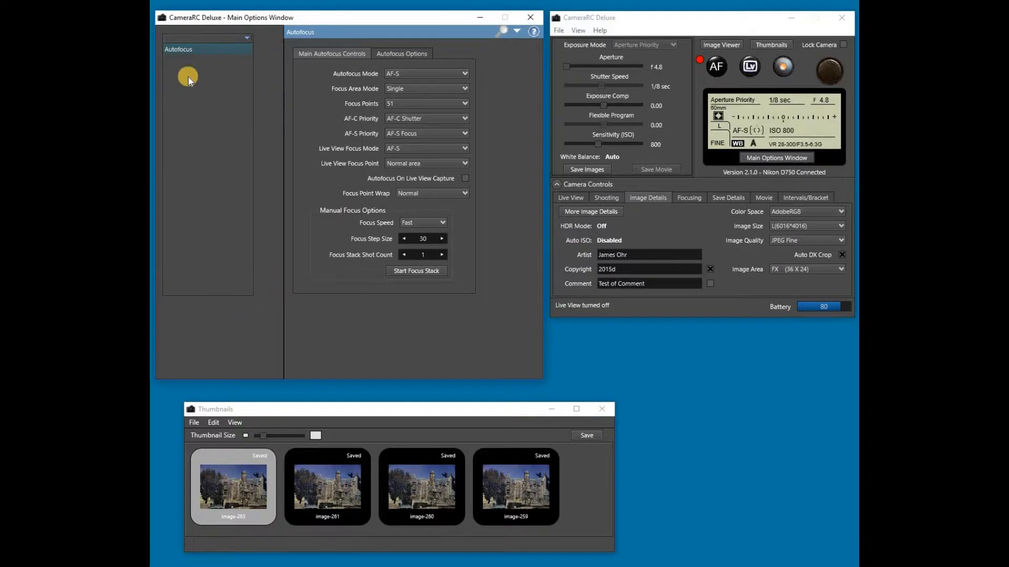
click(250, 39)
click(270, 65)
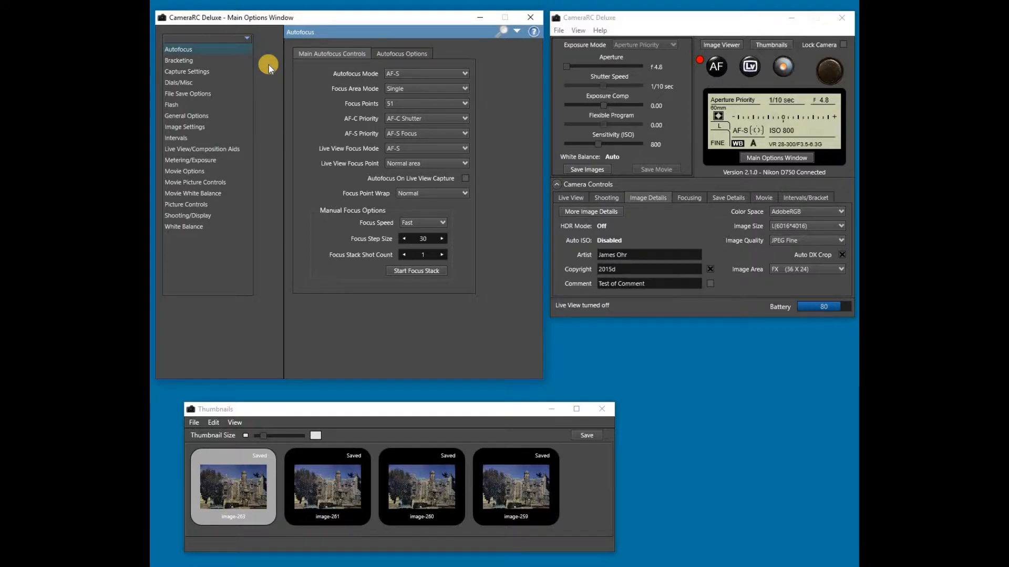
click(534, 18)
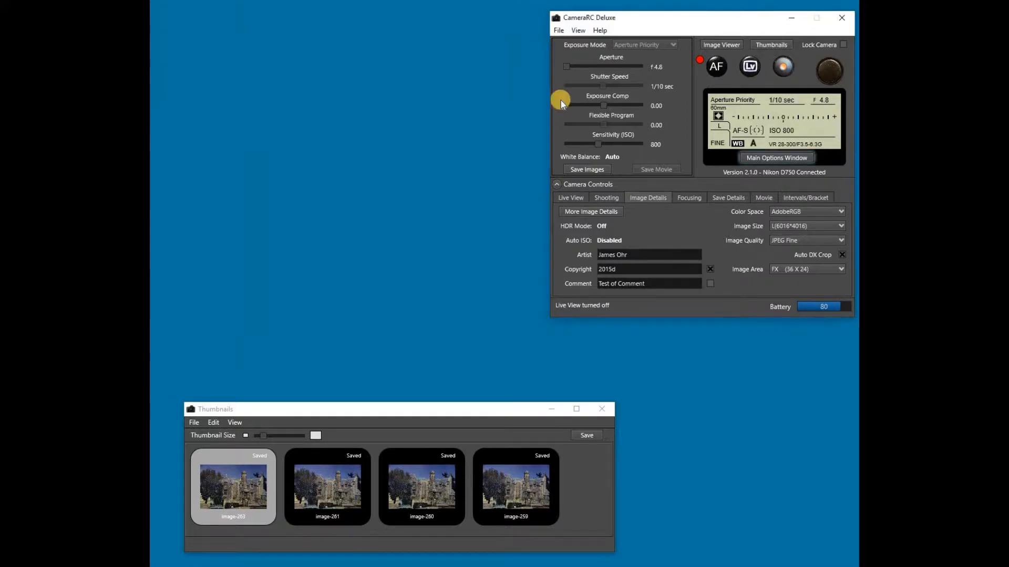
Open the Capture Settings from the Auto ISO status, enable Auto ISO, disable it again, and close the settings.
click(605, 242)
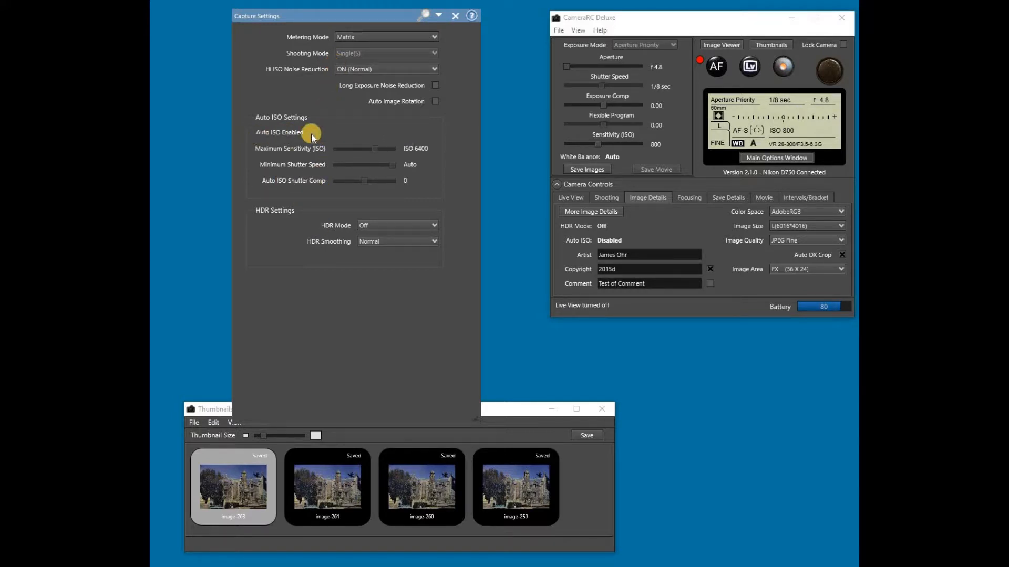
mouse_move(310, 134)
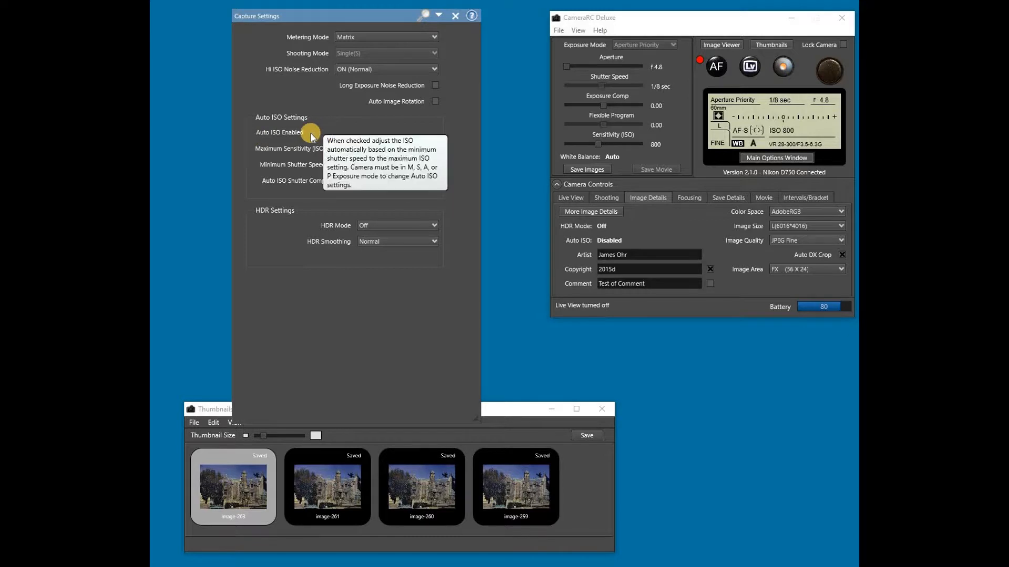
click(314, 131)
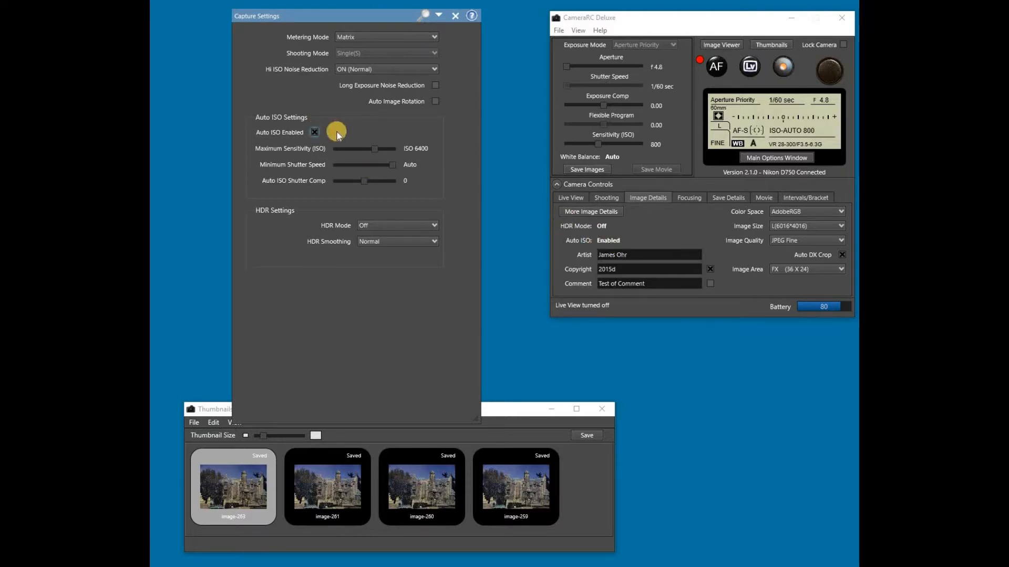
click(317, 132)
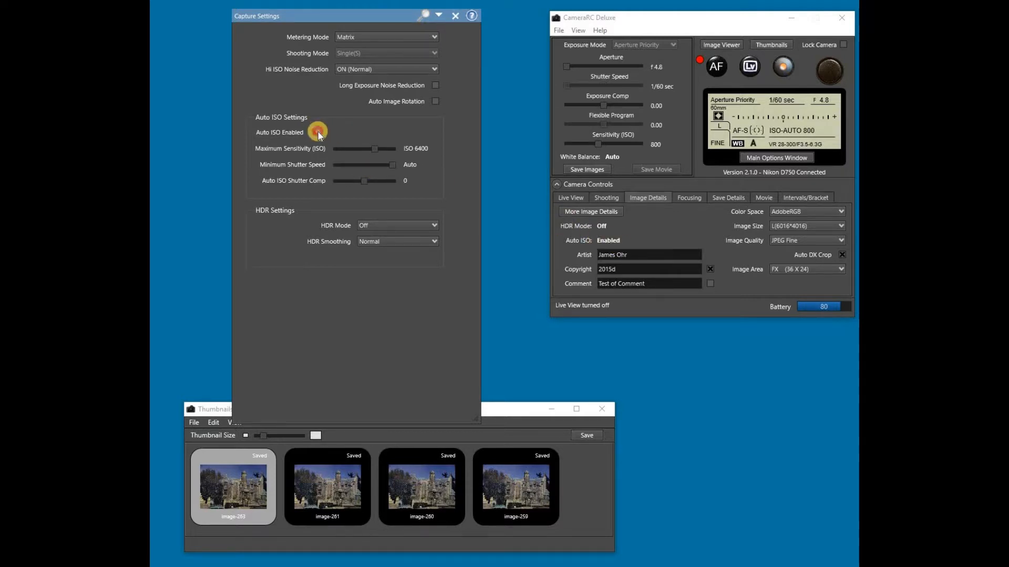
click(456, 16)
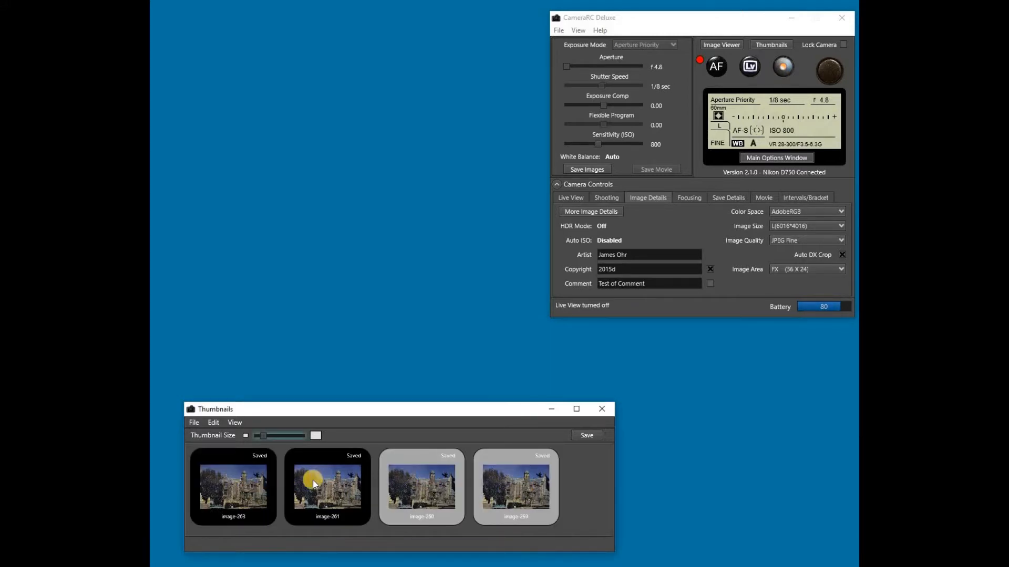
Select all four thumbnails from image-263 through image-259 and open them together in the image comparison.
shift+click(311, 480)
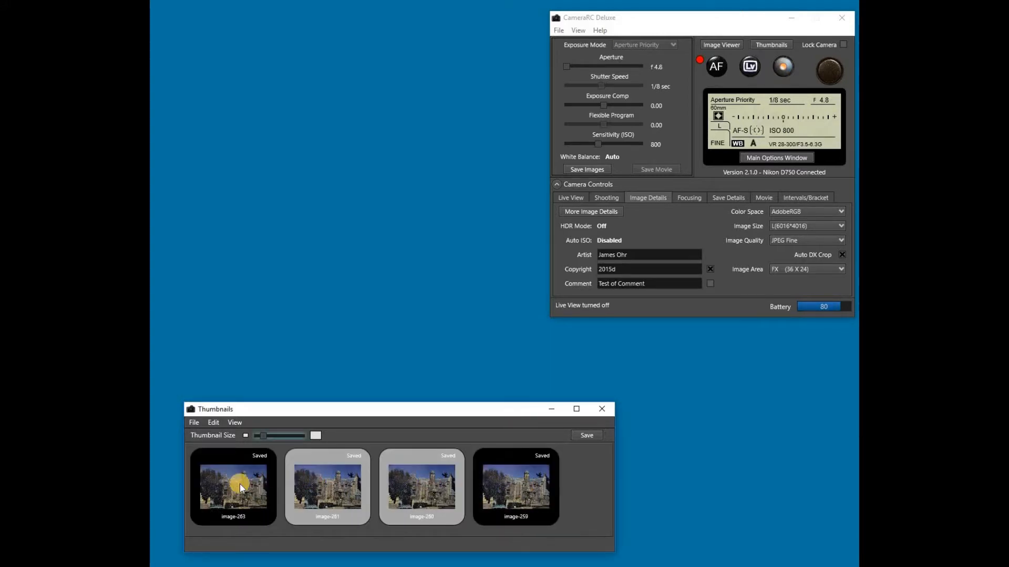
click(239, 484)
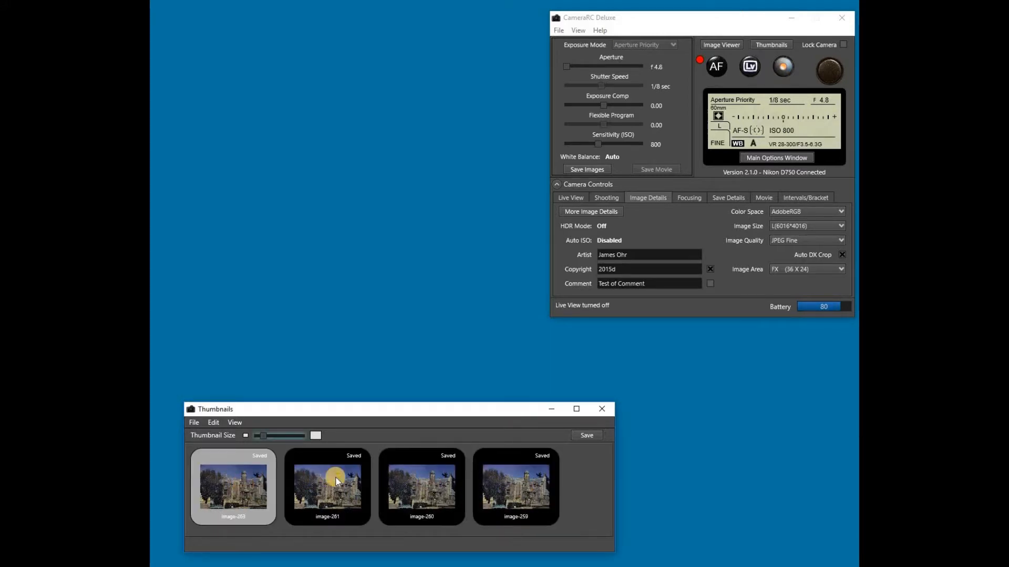
shift+click(512, 486)
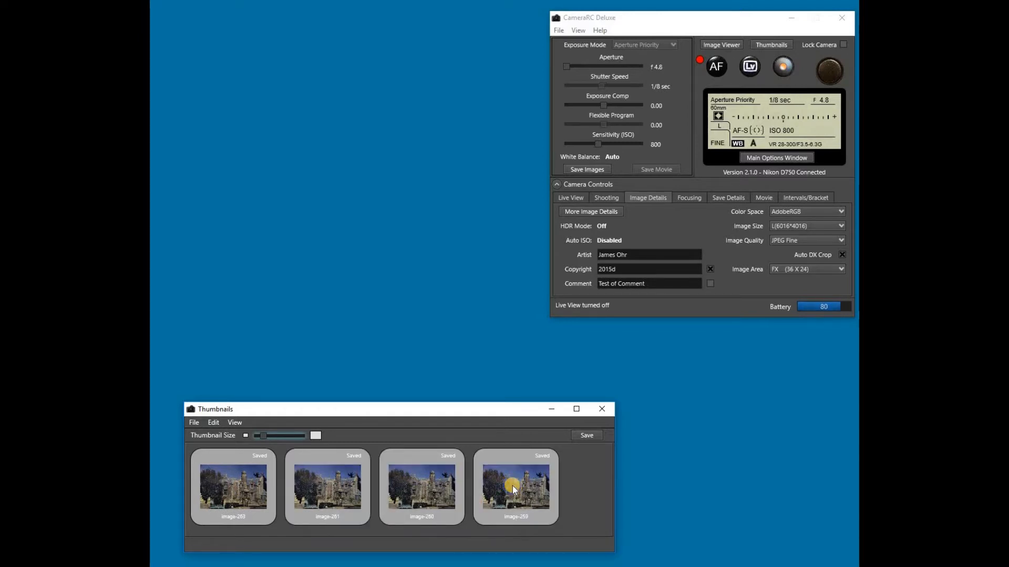
right_click(512, 486)
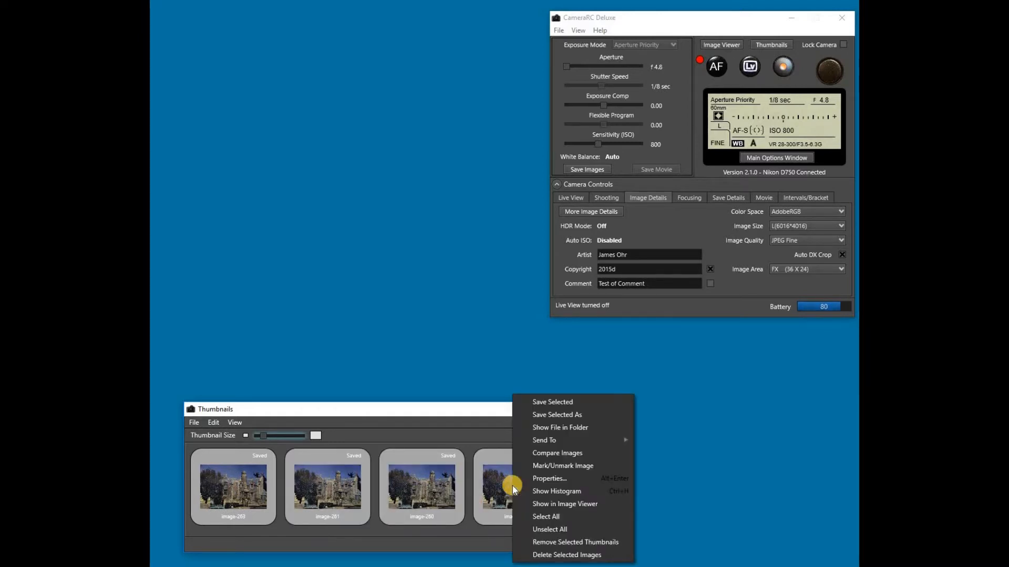
click(549, 453)
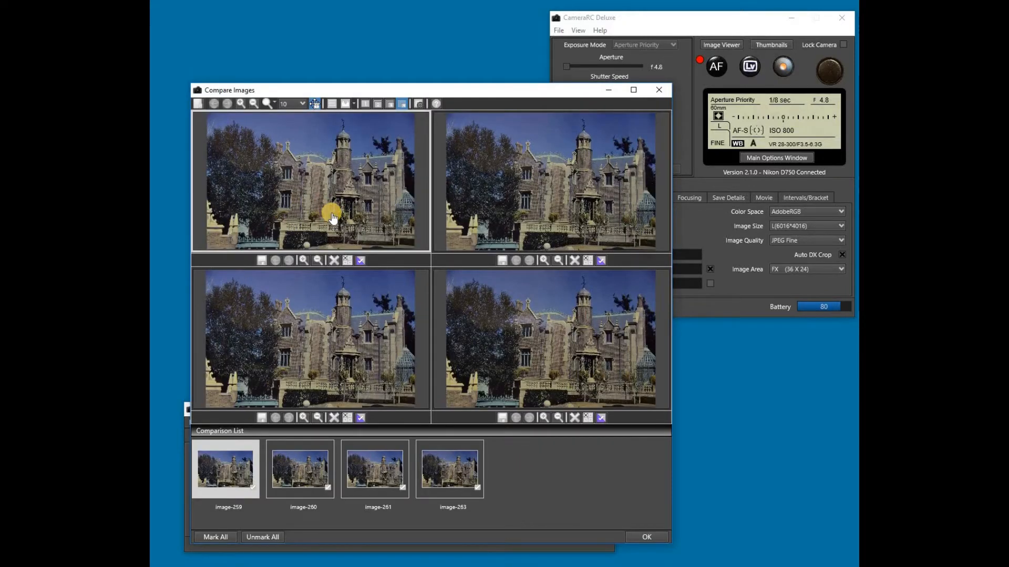
Inspect the gable and roof at 31% zoom across the compared images, and mark image-263 before closing the comparison.
scroll(331, 212, up, 5)
drag(355, 218, 304, 176)
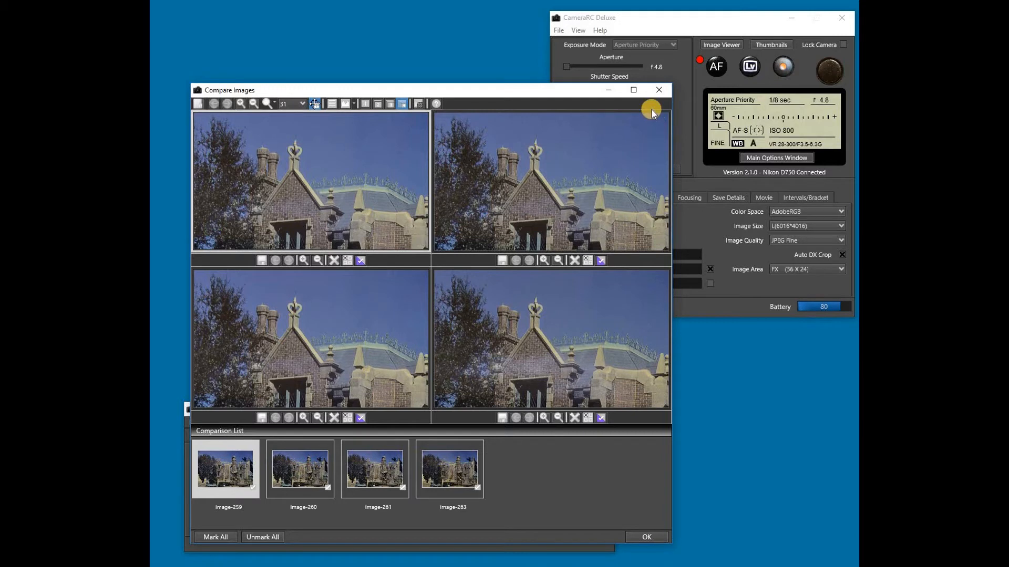
click(602, 418)
click(658, 90)
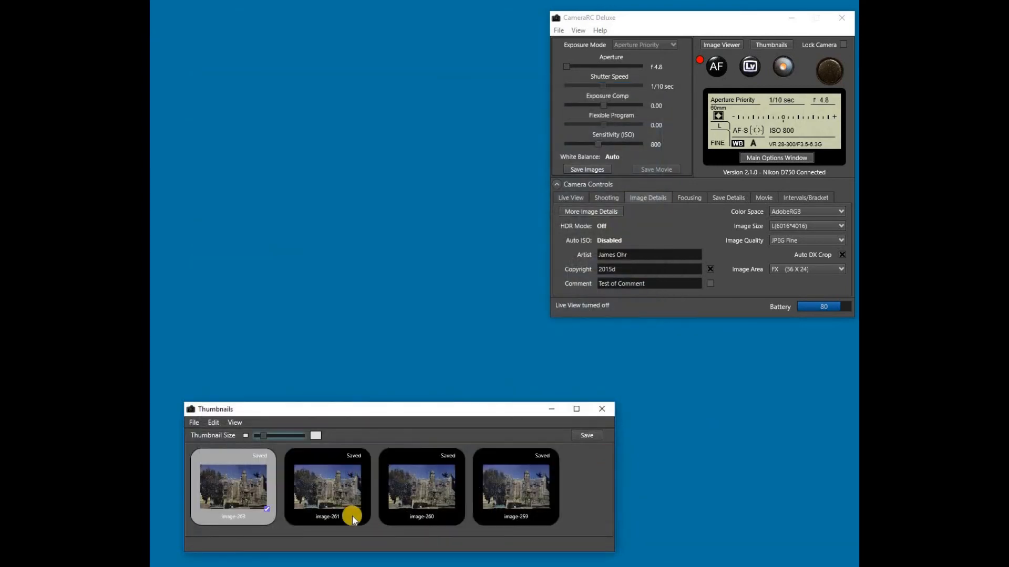